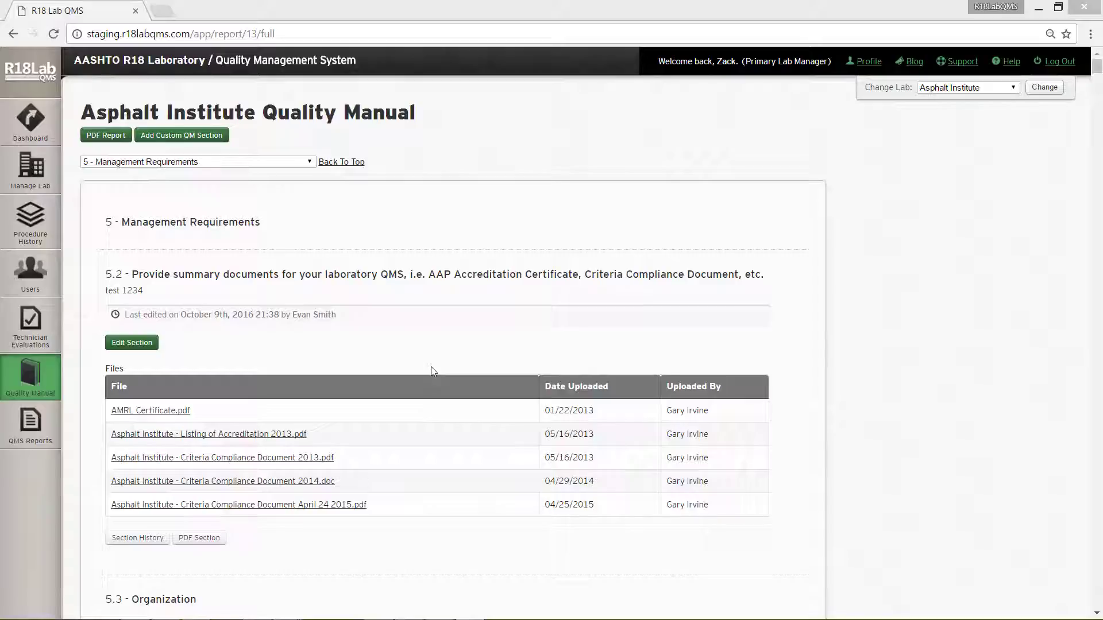
# - Review section 5, Management Requirements, of the quality manual, from the summary documents through the corrective action and customer complaint records
pyautogui.scroll(-3, 432, 370)
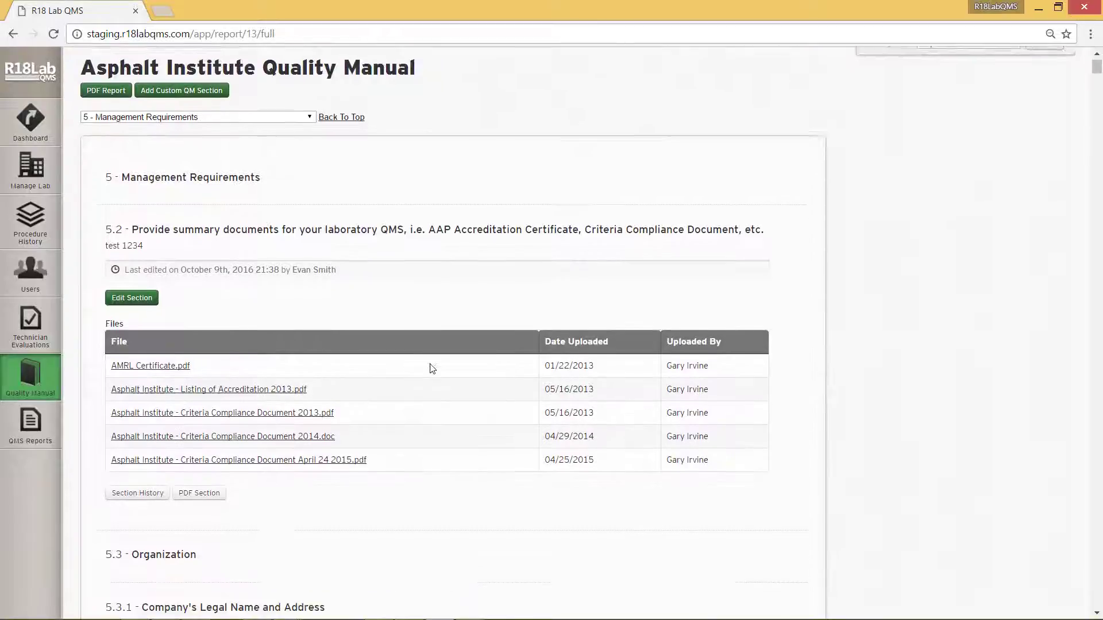
pyautogui.scroll(-4, 432, 368)
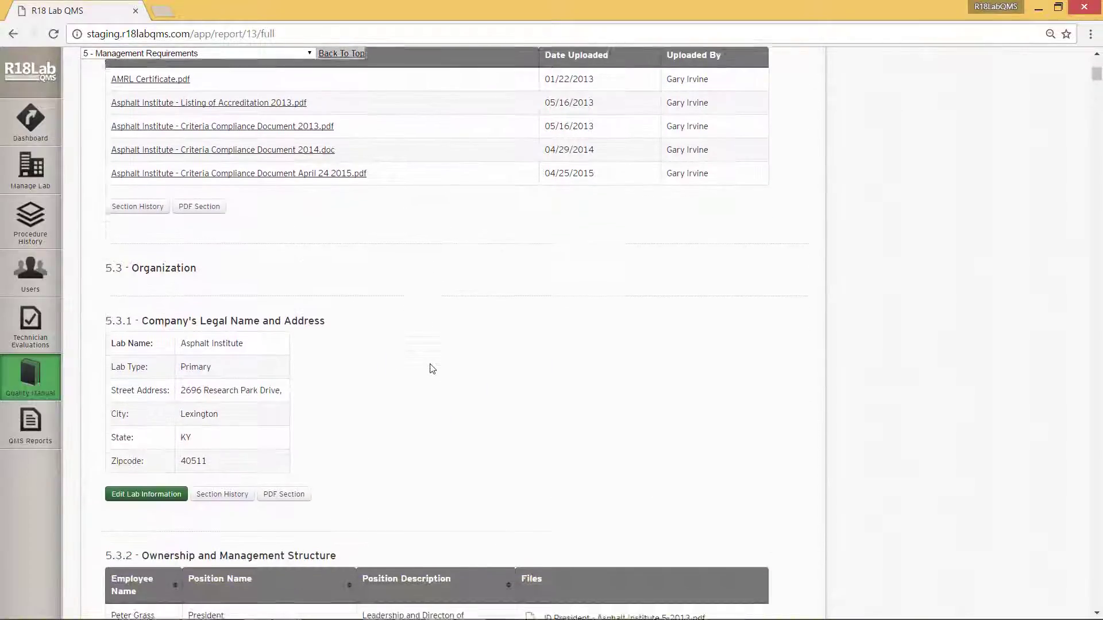
pyautogui.scroll(-7, 432, 369)
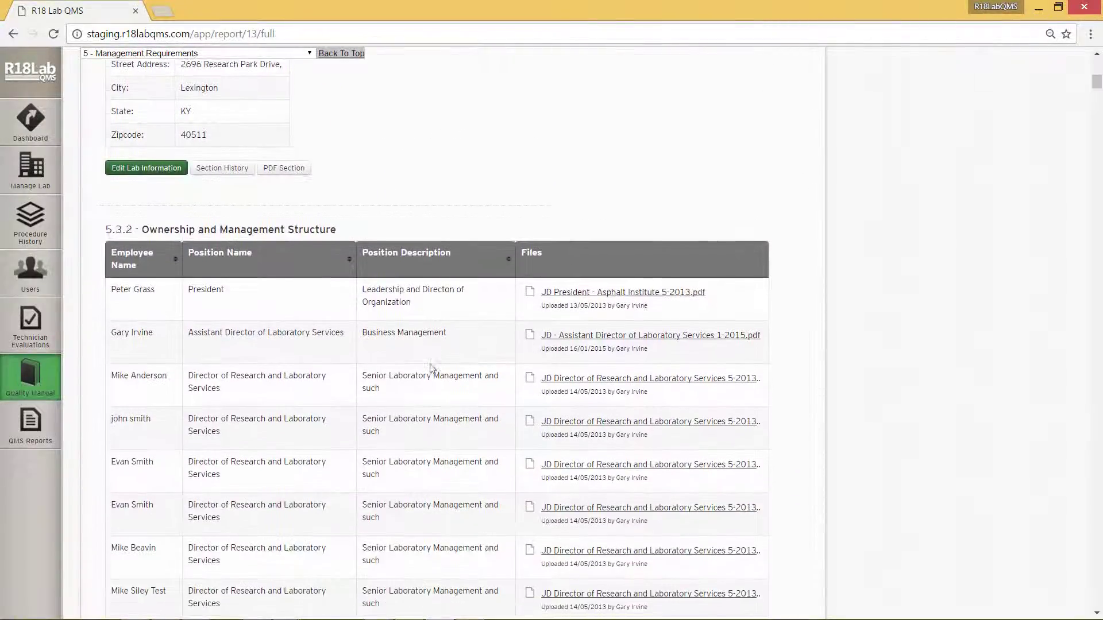
pyautogui.scroll(-5, 432, 369)
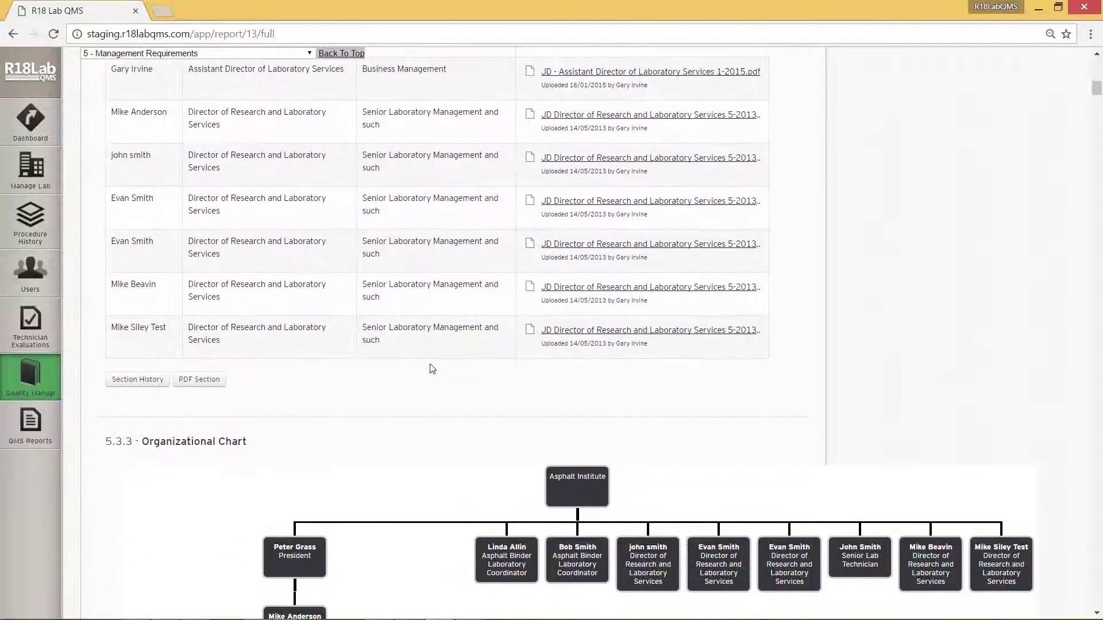
pyautogui.scroll(-5, 432, 369)
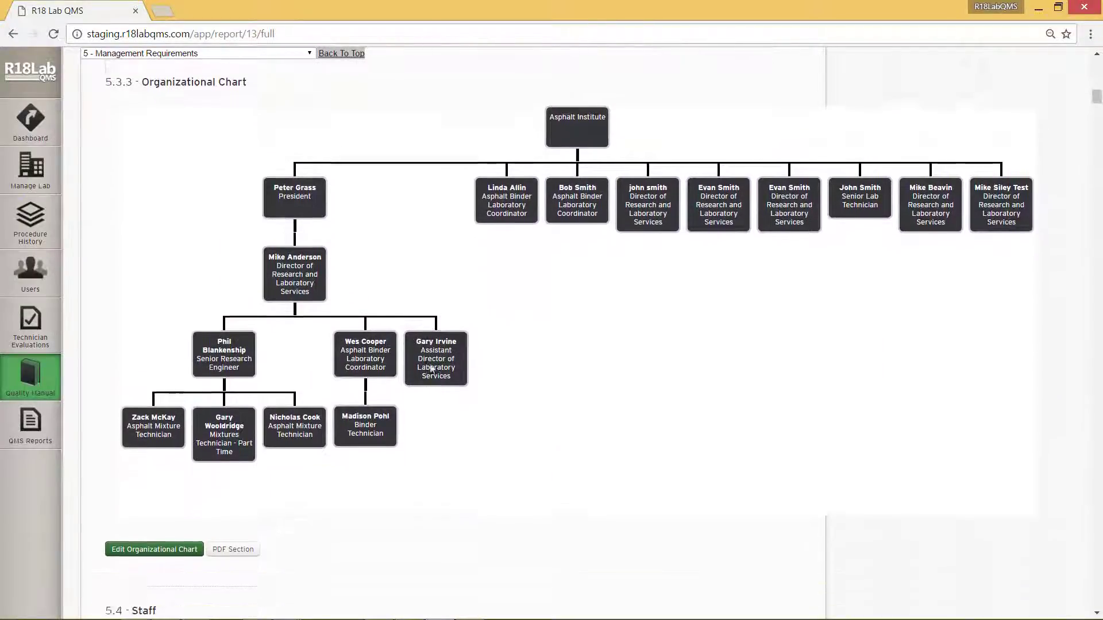
pyautogui.scroll(-10, 432, 368)
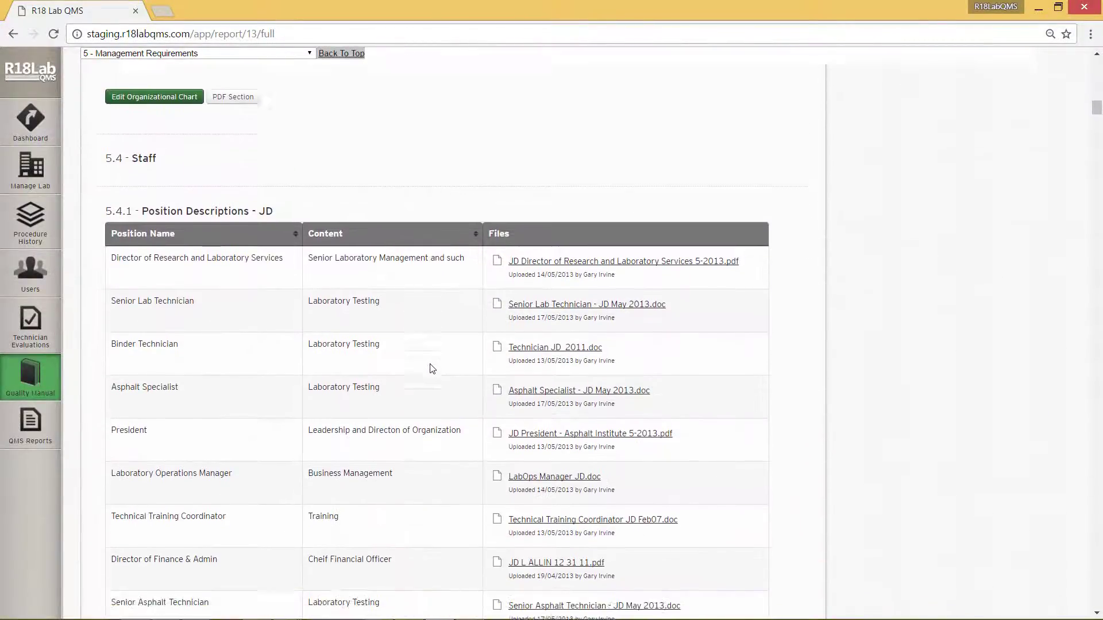
pyautogui.scroll(-20, 432, 368)
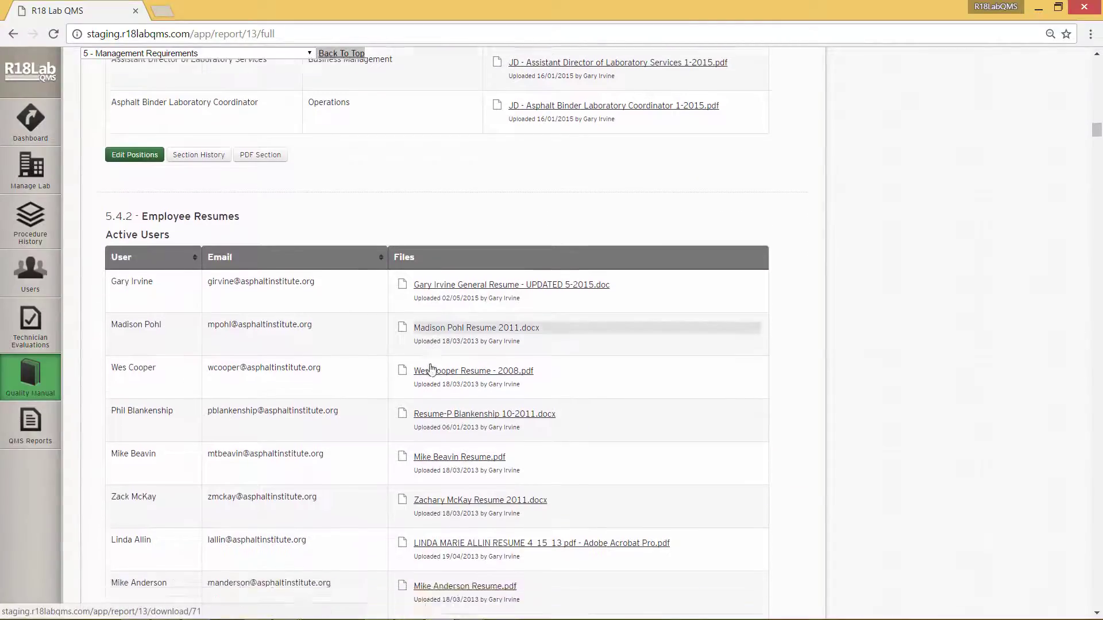
pyautogui.scroll(-20, 432, 369)
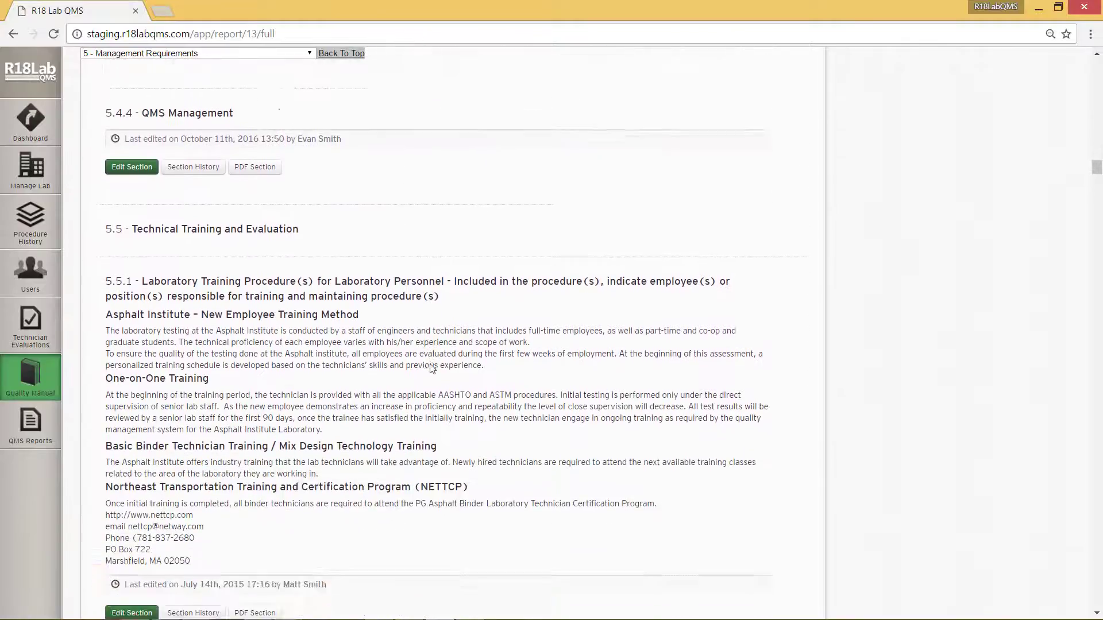
pyautogui.scroll(-15, 431, 364)
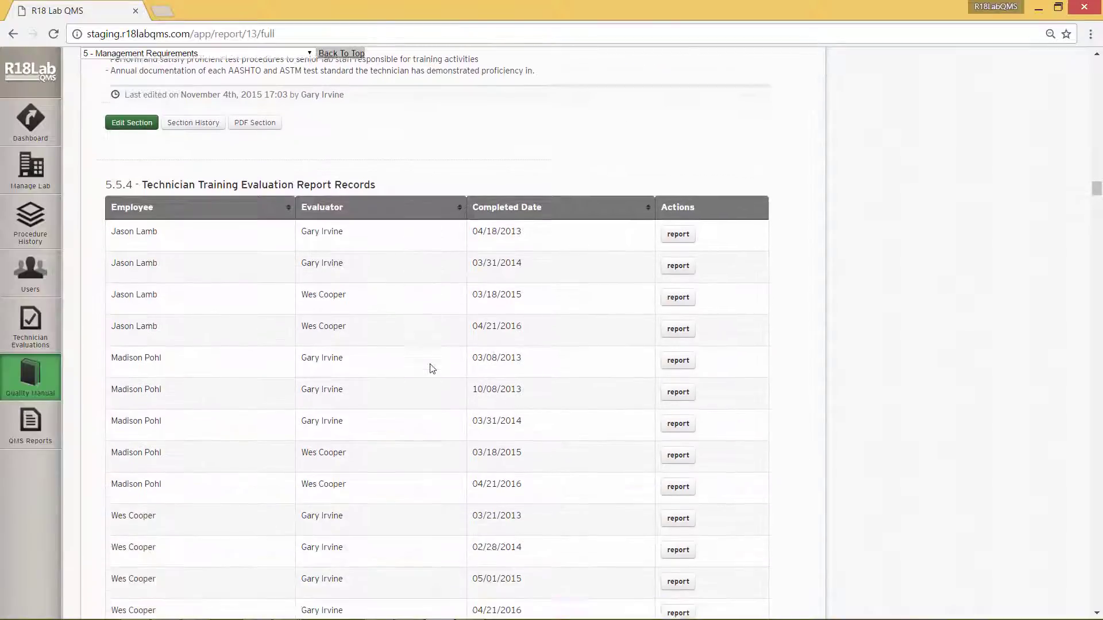
pyautogui.scroll(-12, 432, 369)
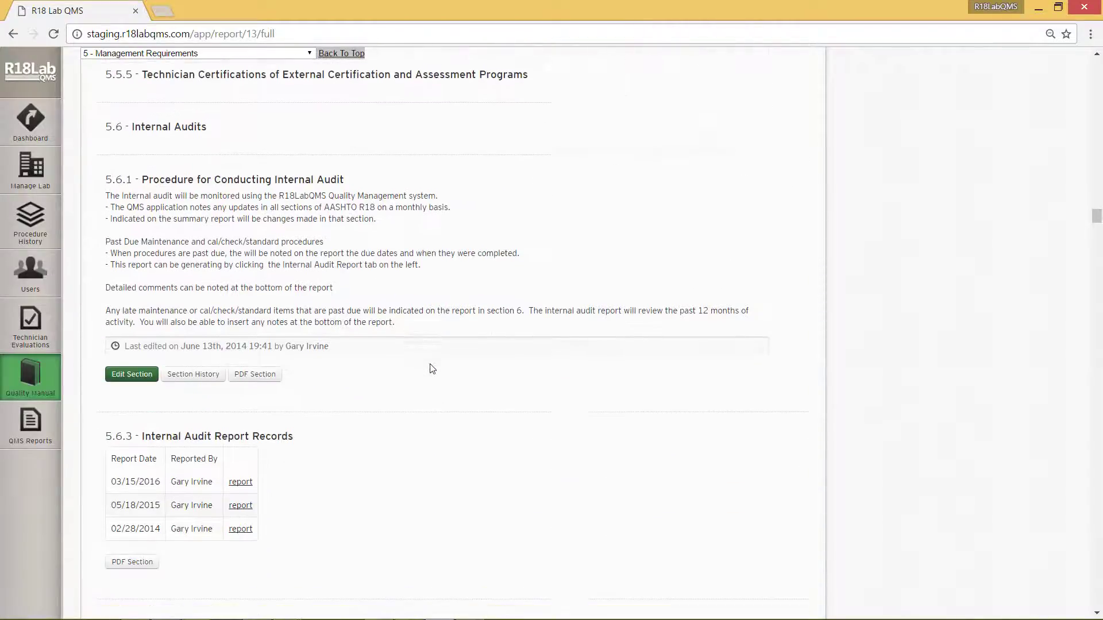
pyautogui.scroll(-4, 432, 368)
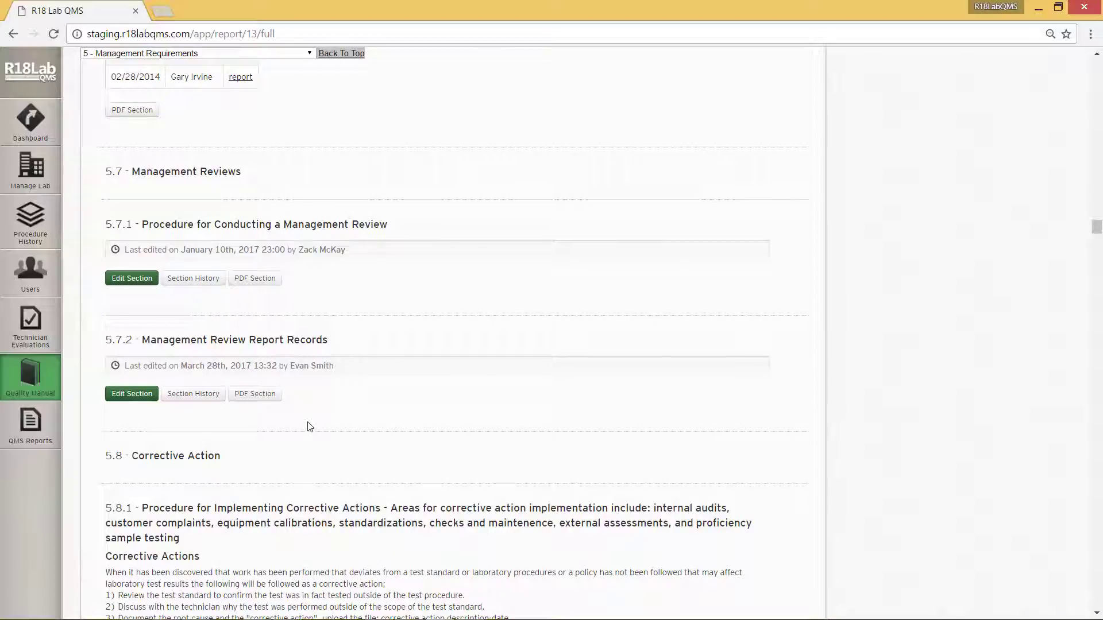
pyautogui.scroll(-3, 310, 426)
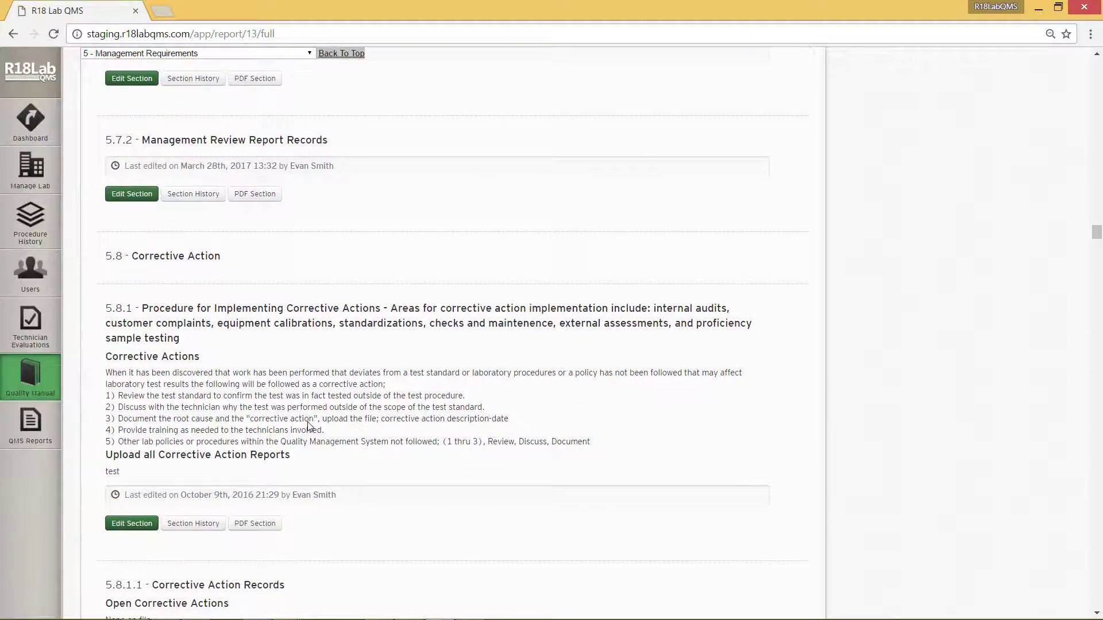
pyautogui.scroll(-12, 308, 426)
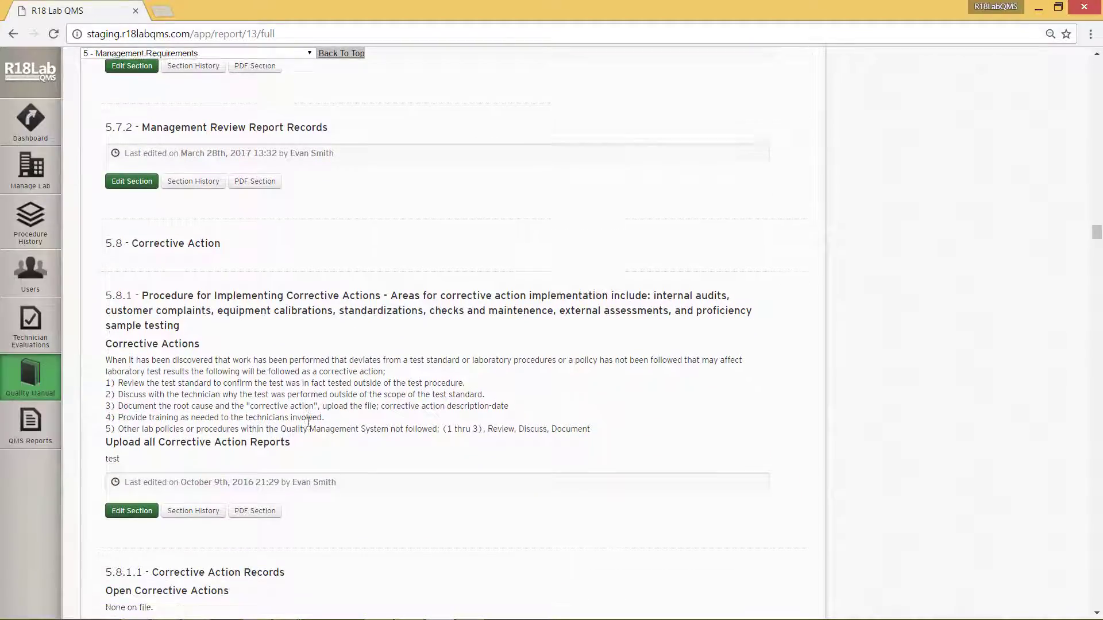
pyautogui.scroll(-3, 309, 422)
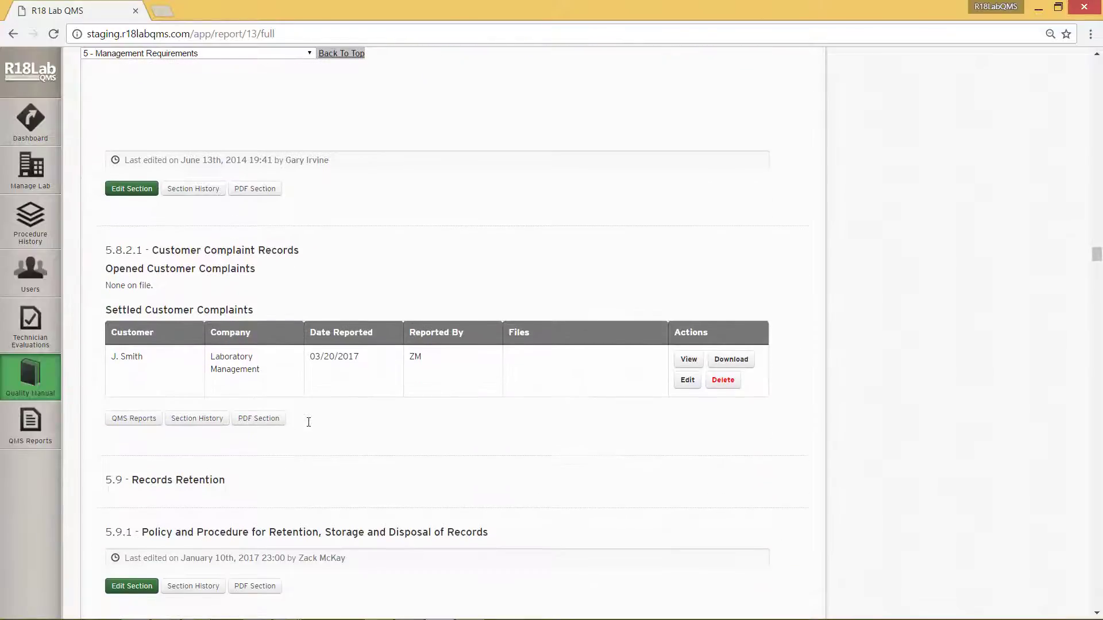
# - Examine the inventory list of equipment in section 6.1 of the quality manual through to its last entry
pyautogui.scroll(-7, 309, 426)
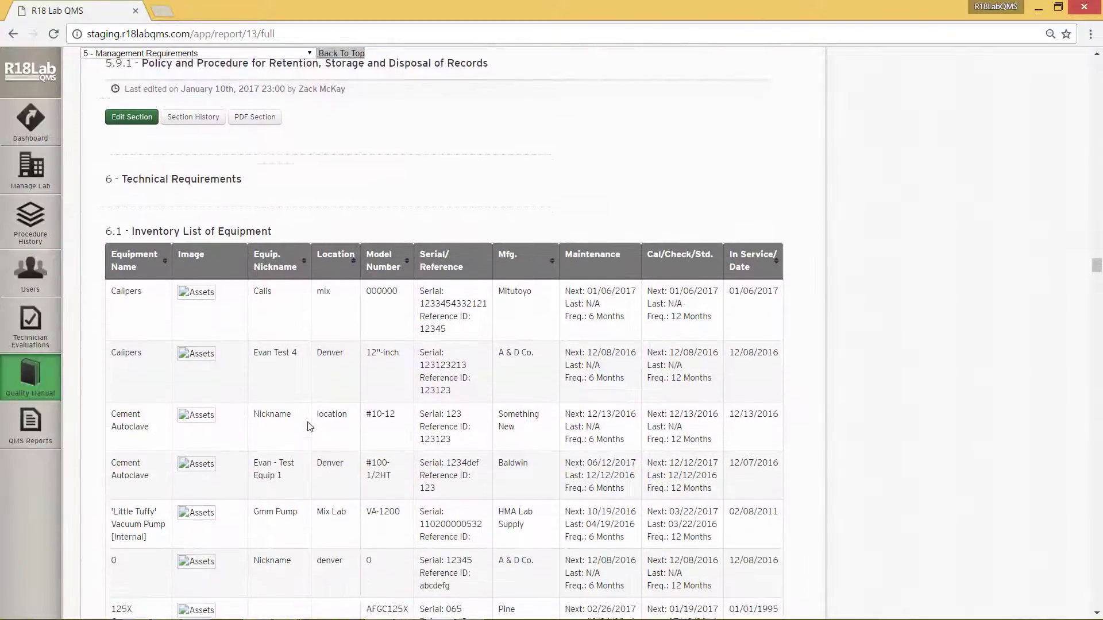
pyautogui.scroll(-1, 308, 427)
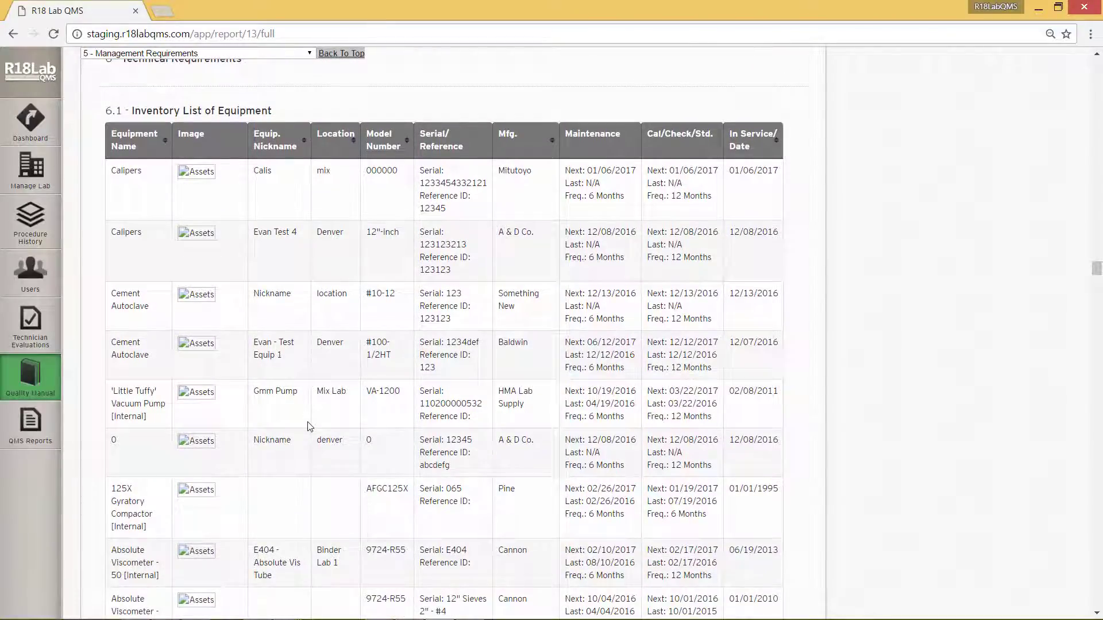
pyautogui.scroll(1, 310, 427)
pyautogui.scroll(-1, 311, 426)
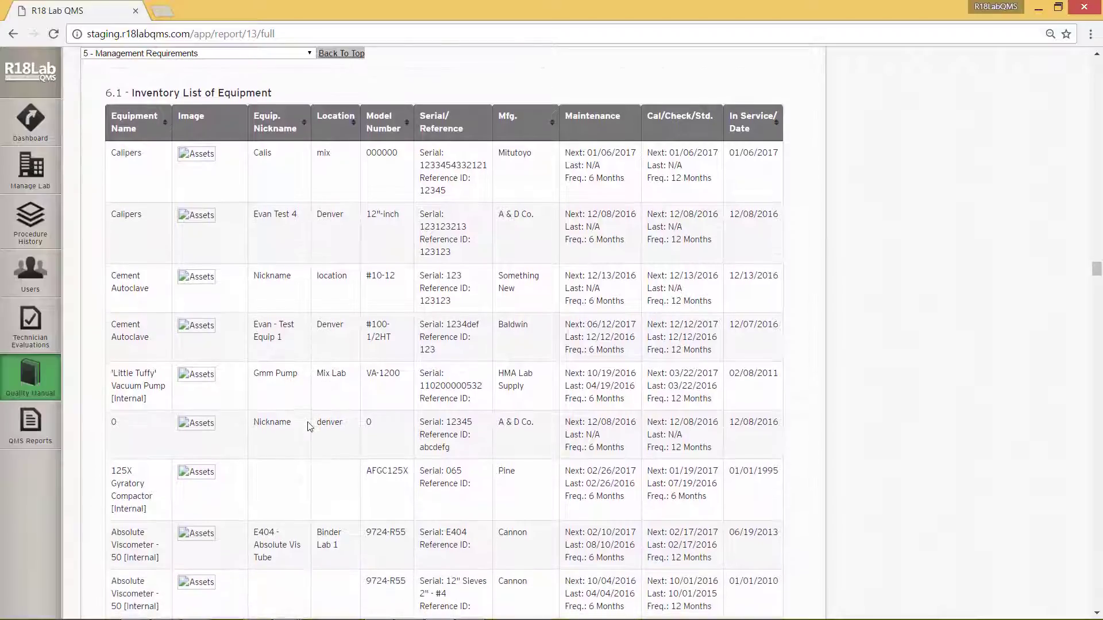
pyautogui.scroll(1, 310, 427)
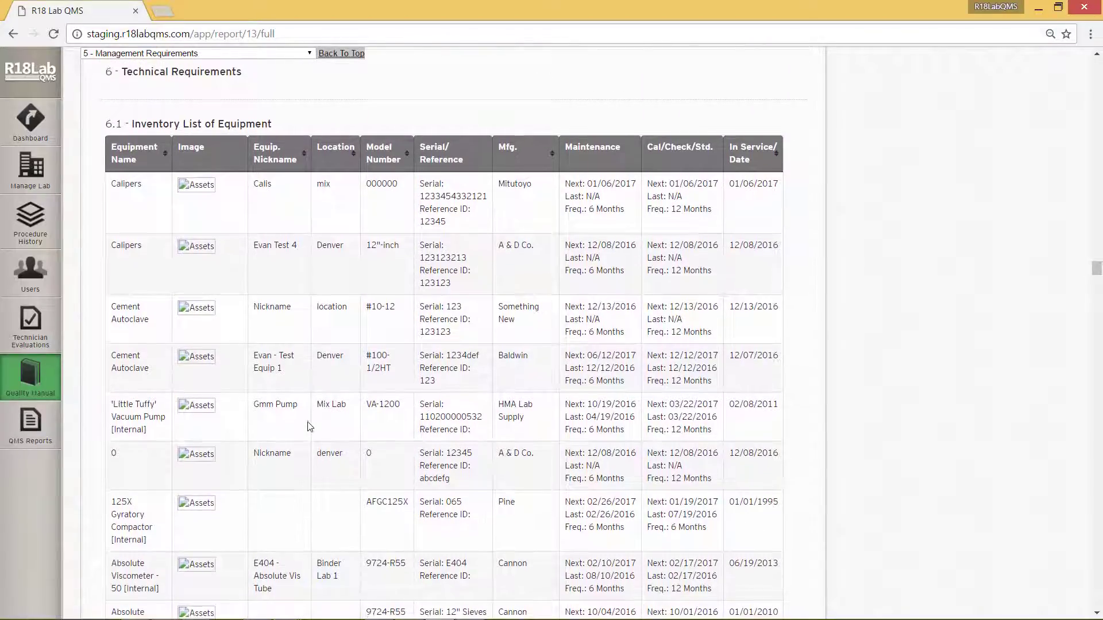
pyautogui.scroll(-6, 309, 427)
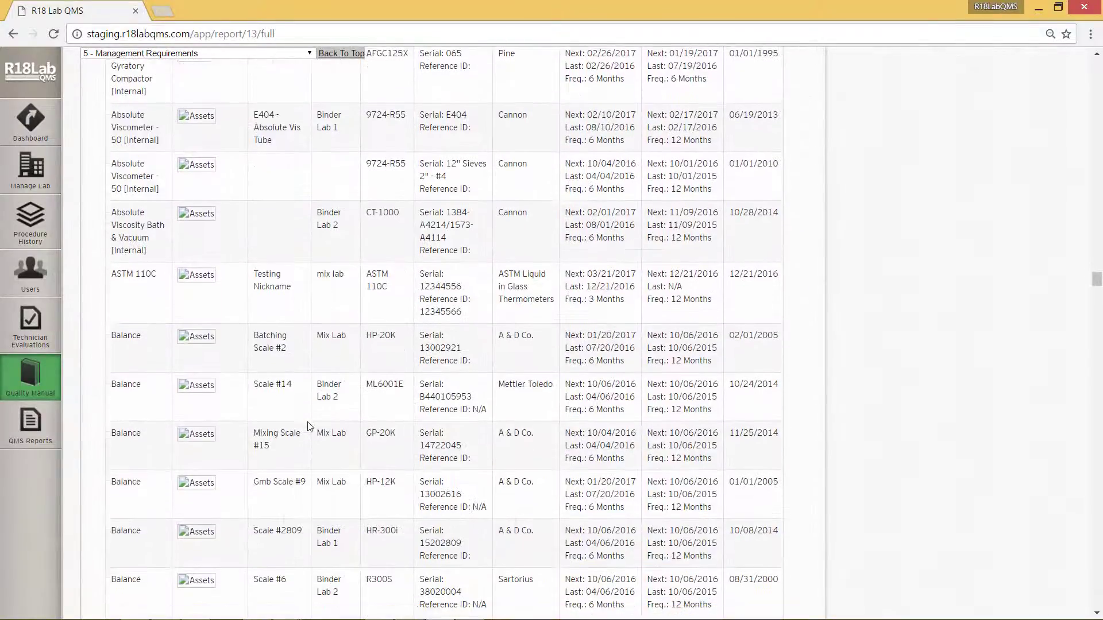
pyautogui.scroll(-20, 309, 426)
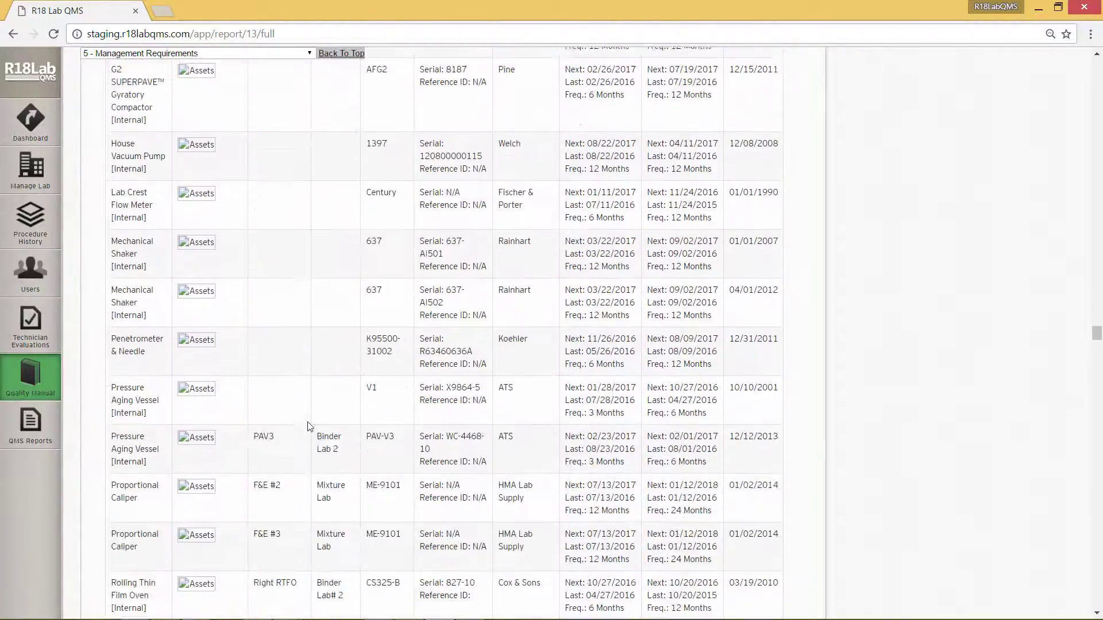
pyautogui.scroll(-7, 308, 426)
pyautogui.scroll(-13, 309, 427)
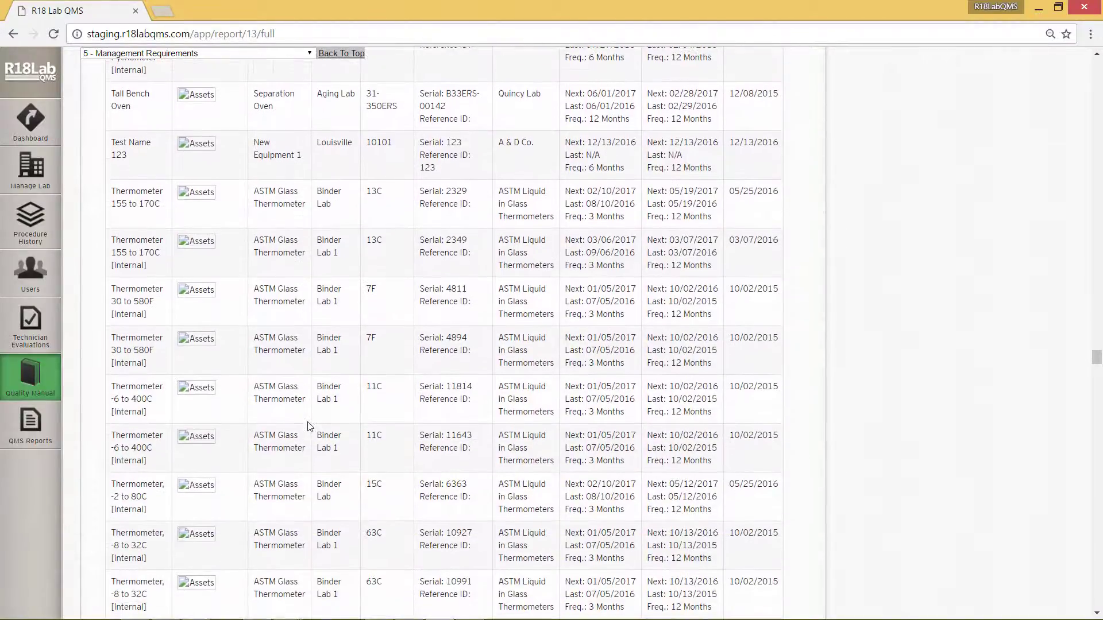
pyautogui.scroll(-8, 309, 426)
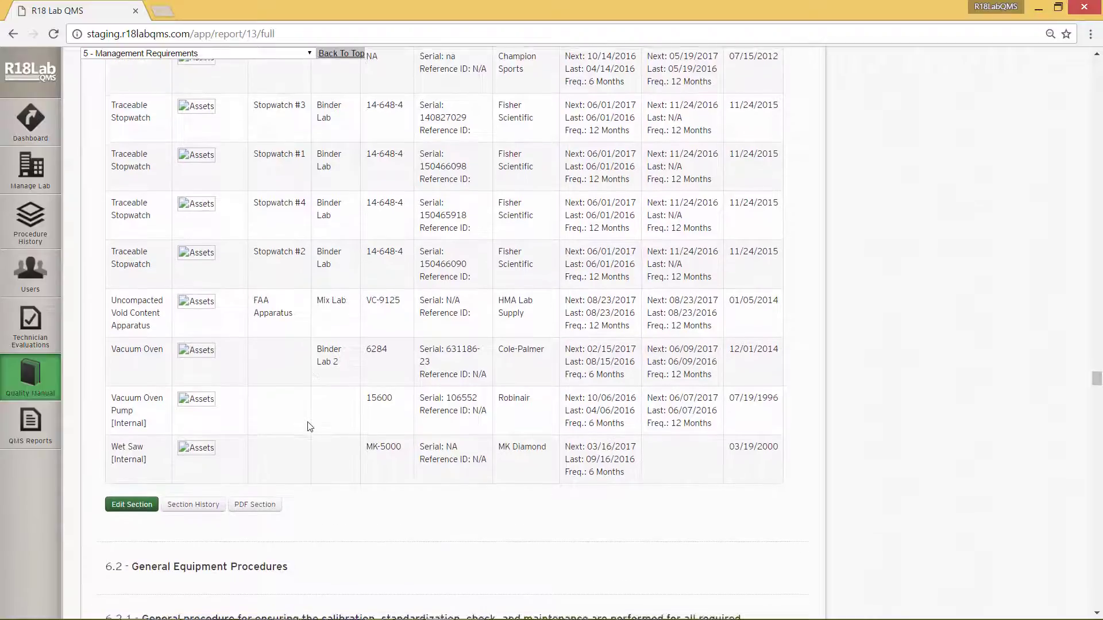
# - Review the general equipment procedures, equipment records, sample management, and test records and reports in sections 6.2 to 6.7
pyautogui.scroll(-2, 313, 198)
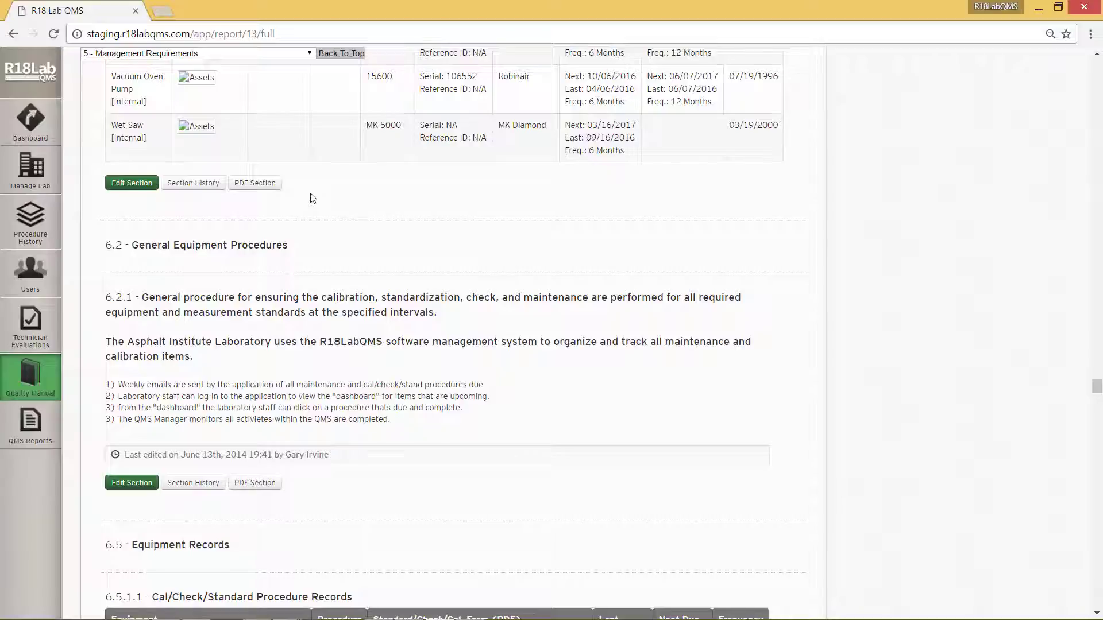
pyautogui.scroll(-6, 310, 198)
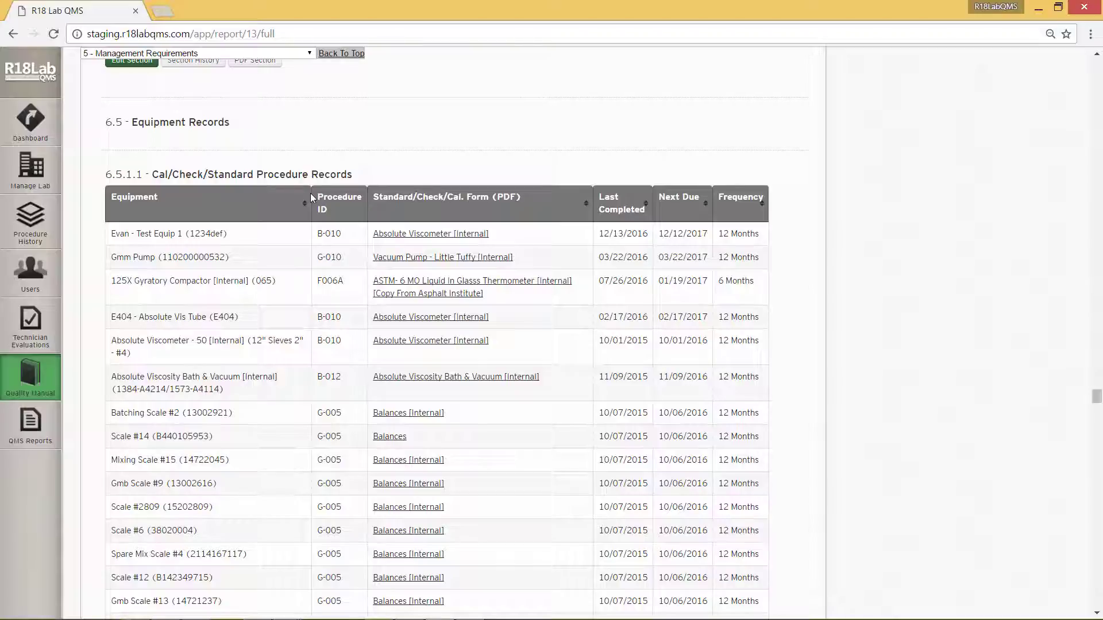
pyautogui.scroll(-15, 311, 197)
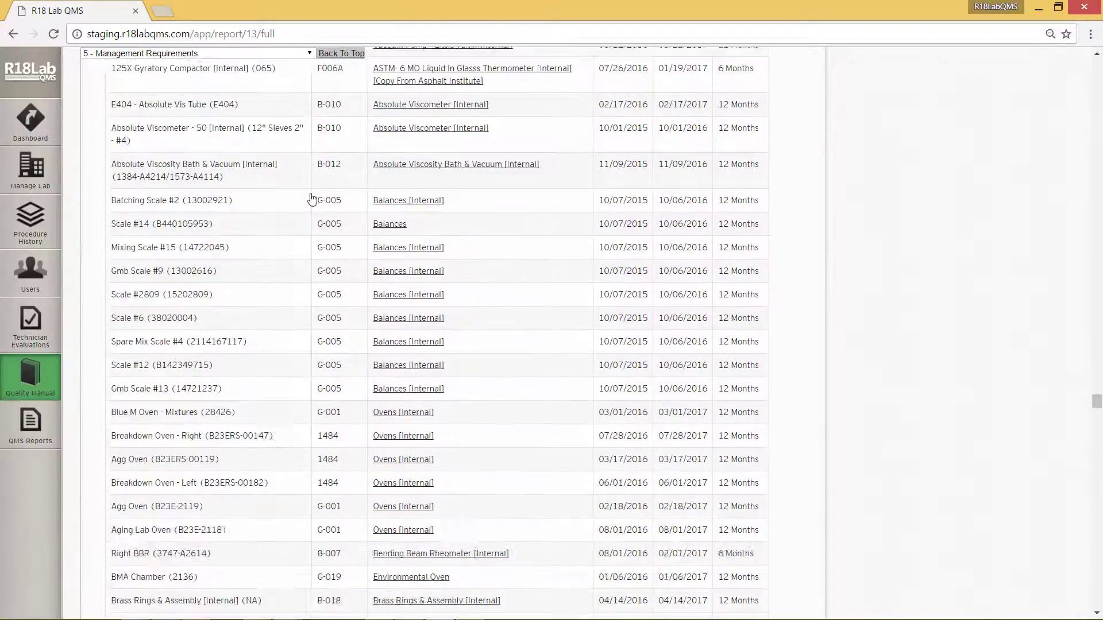
pyautogui.scroll(-20, 310, 197)
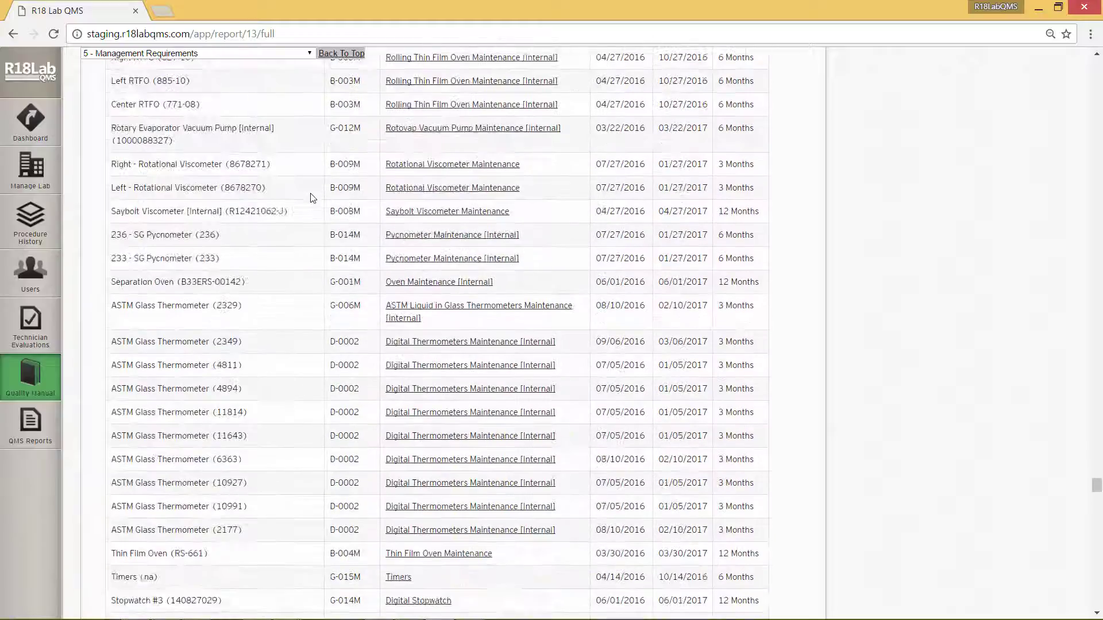
pyautogui.scroll(-12, 312, 198)
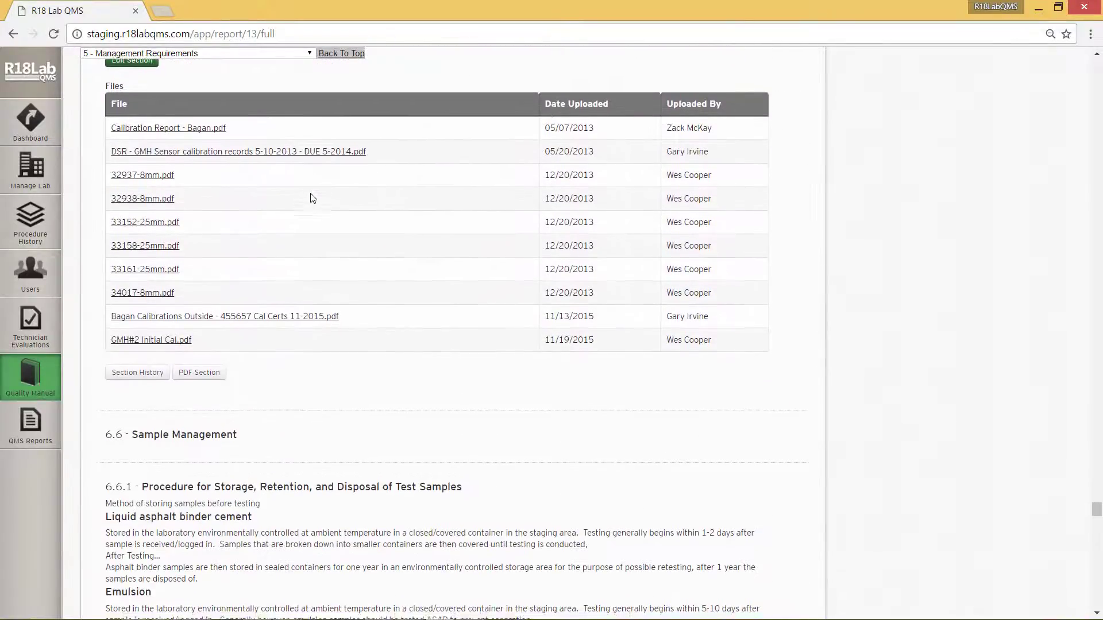
pyautogui.scroll(-3, 311, 198)
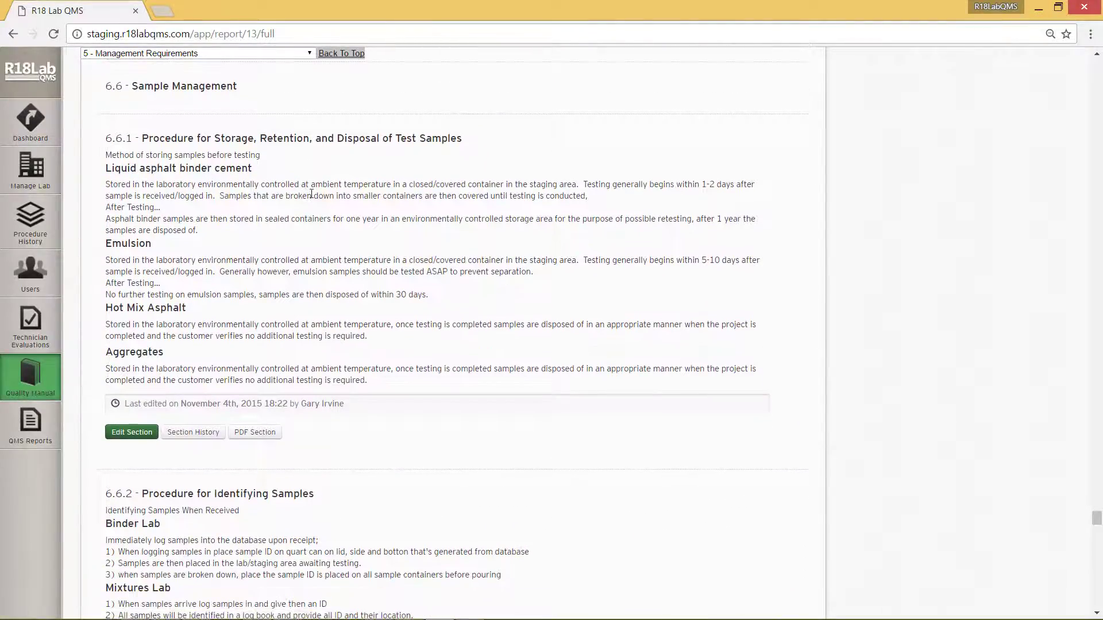
pyautogui.scroll(-7, 310, 194)
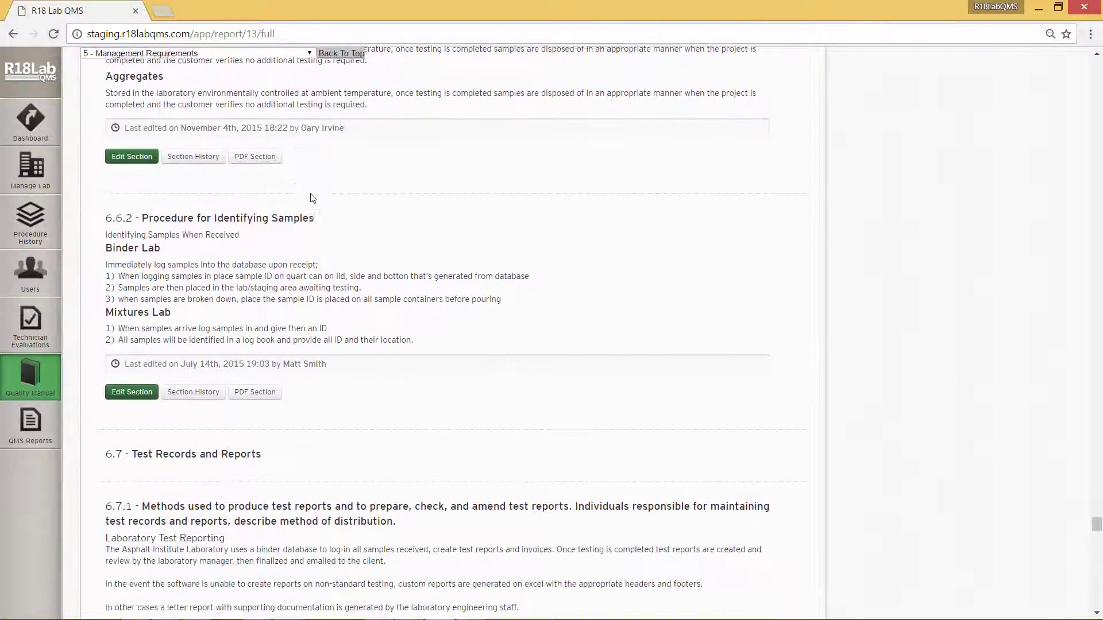
pyautogui.scroll(-3, 312, 198)
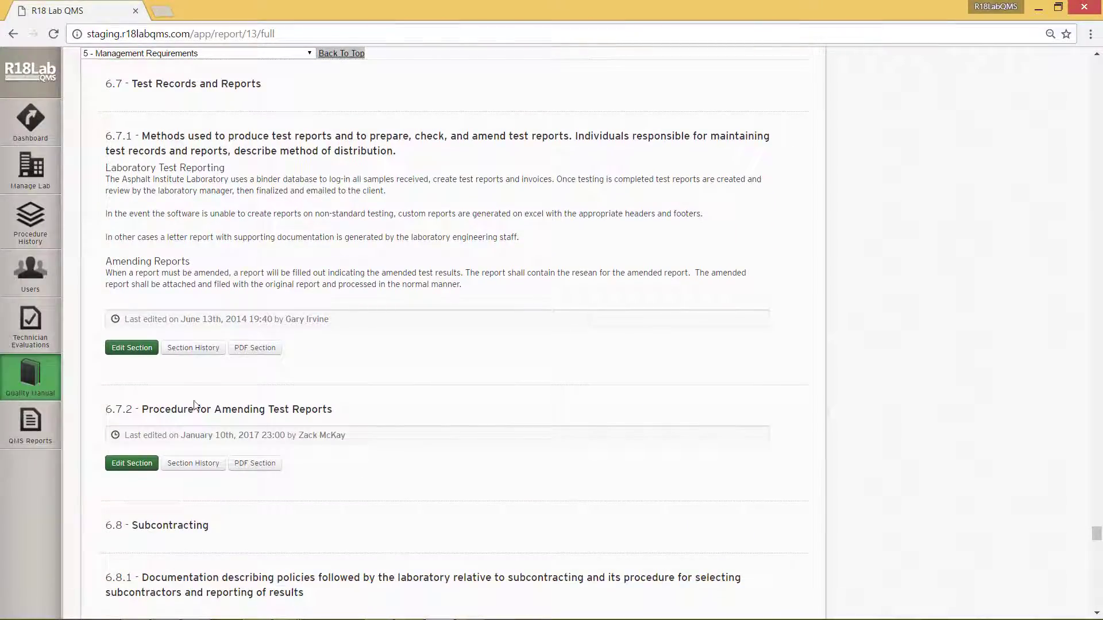
# - Open a blank new external assessment form from the QMS Reports and examine its fields and save options
pyautogui.click(50, 433)
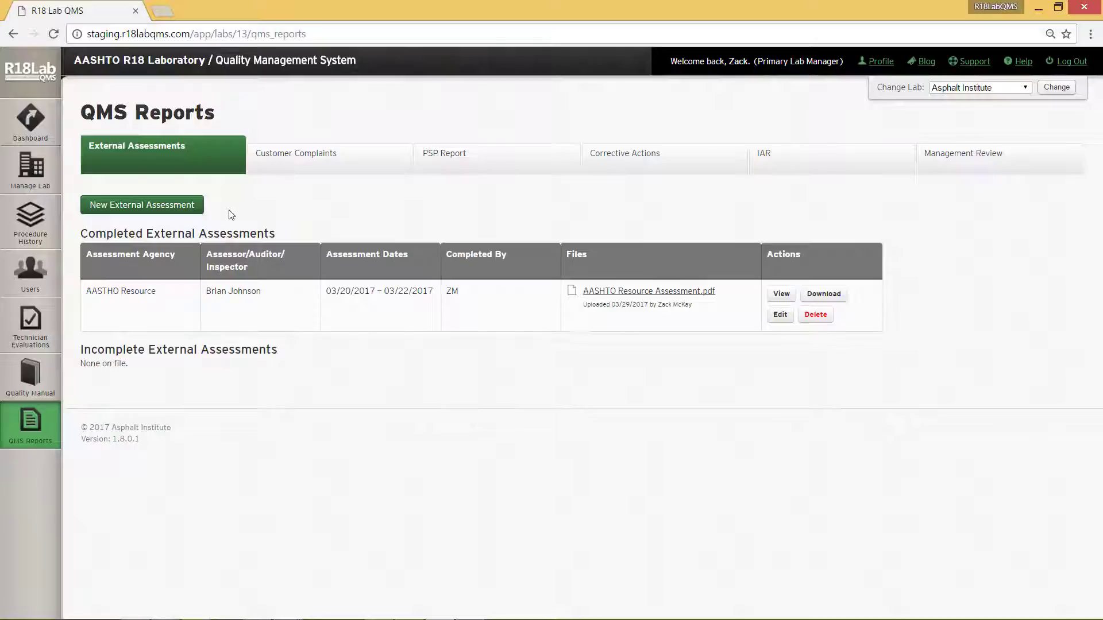
pyautogui.click(196, 212)
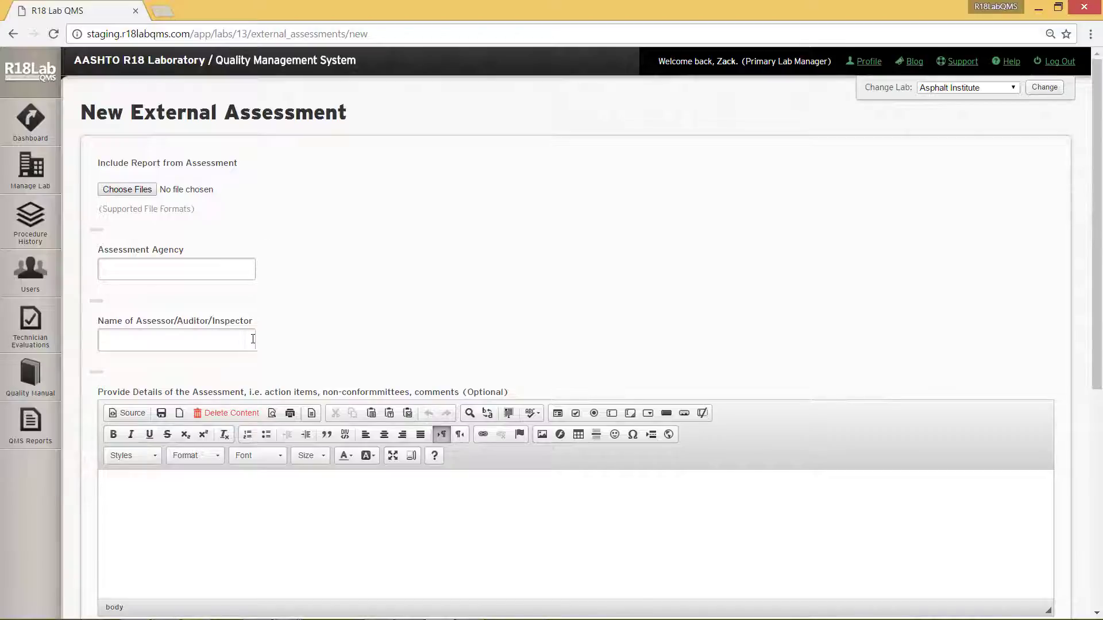
pyautogui.scroll(-1, 269, 345)
pyautogui.scroll(-3, 269, 345)
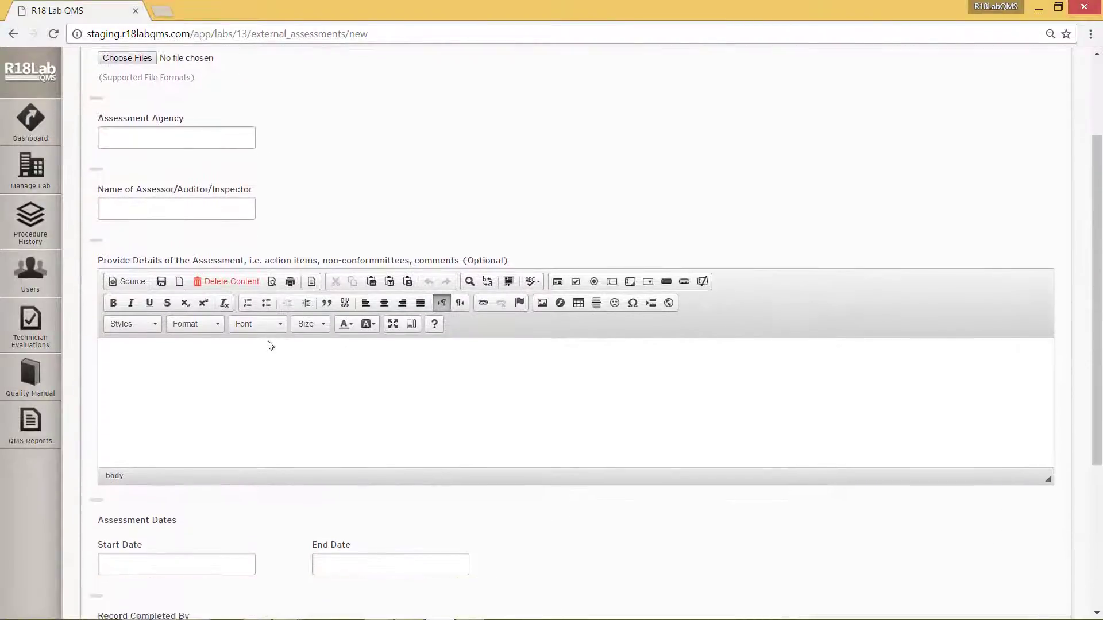
pyautogui.scroll(-1, 269, 341)
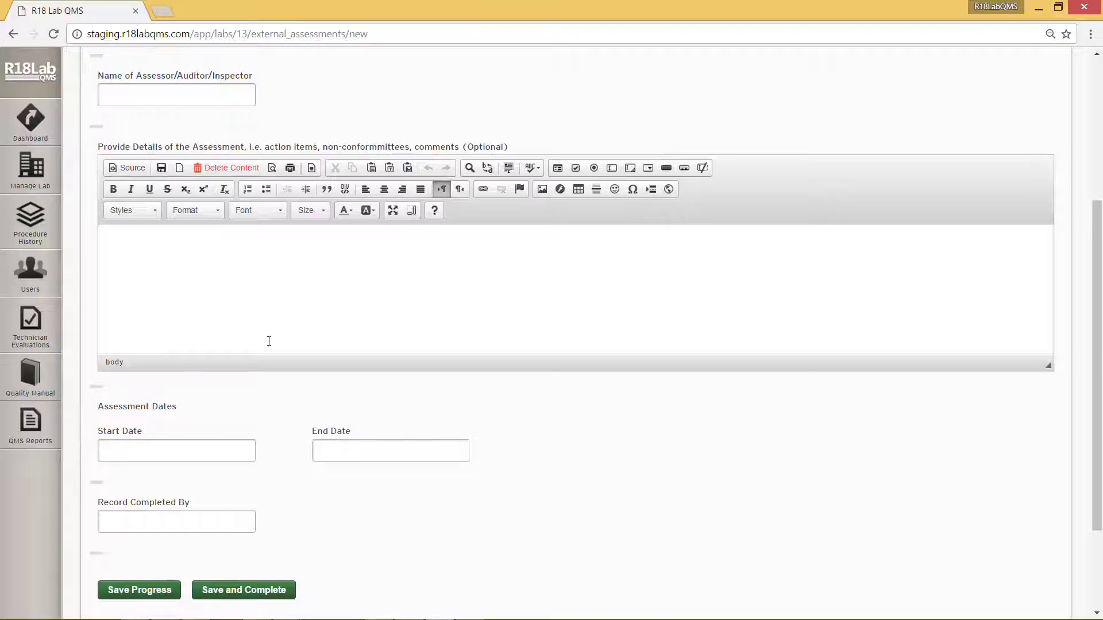
pyautogui.scroll(-3, 269, 341)
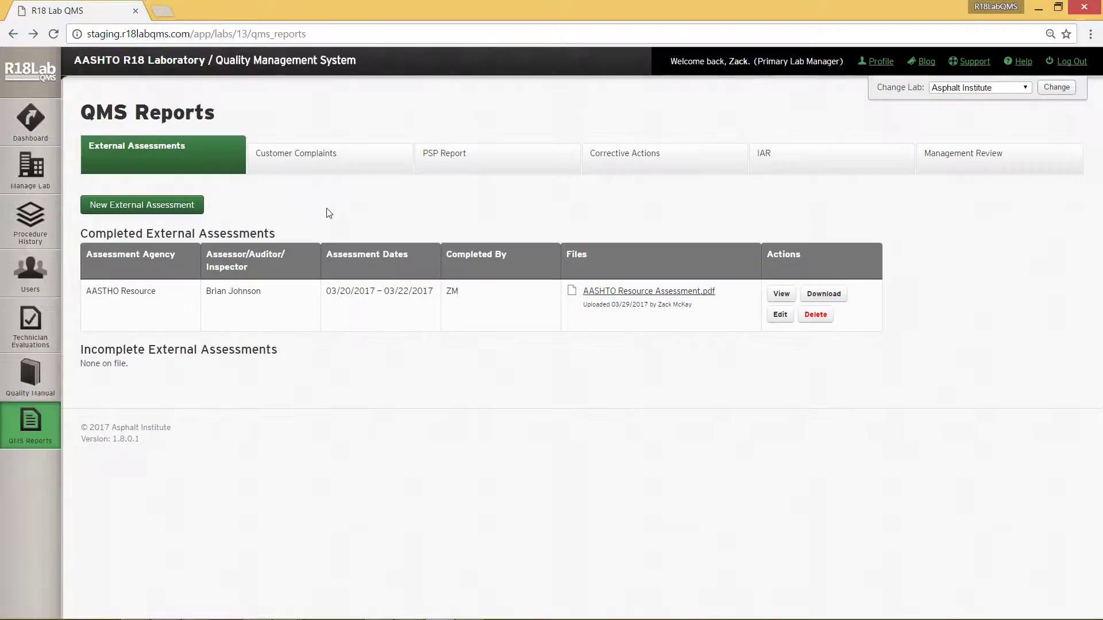
# - Open a blank new customer complaint form from the QMS Reports and examine its fields through to the end
pyautogui.click(340, 171)
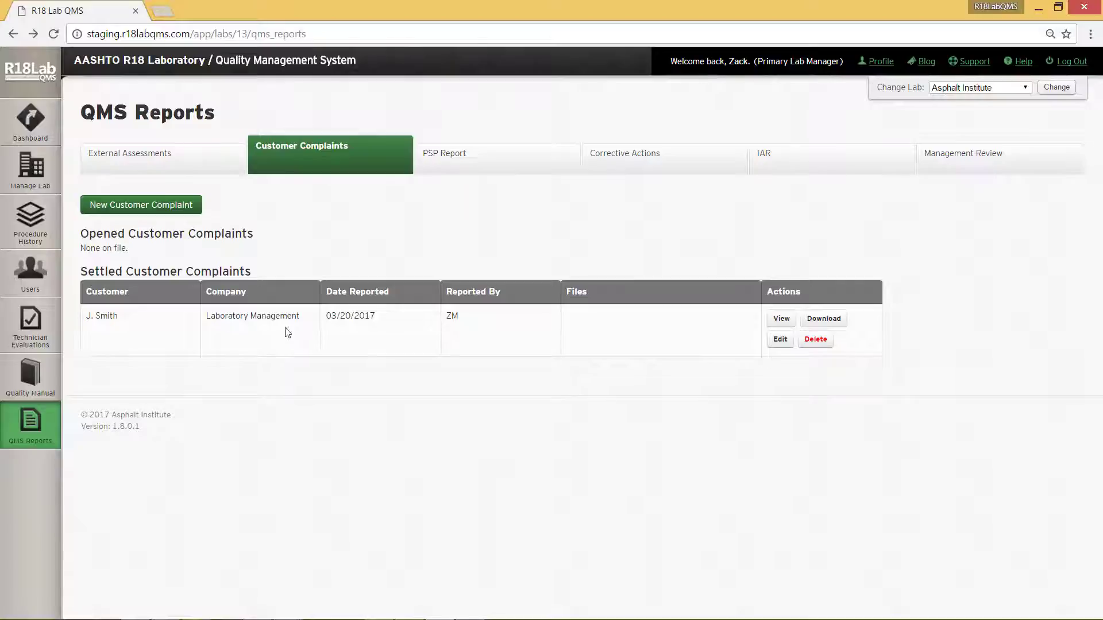
pyautogui.click(168, 214)
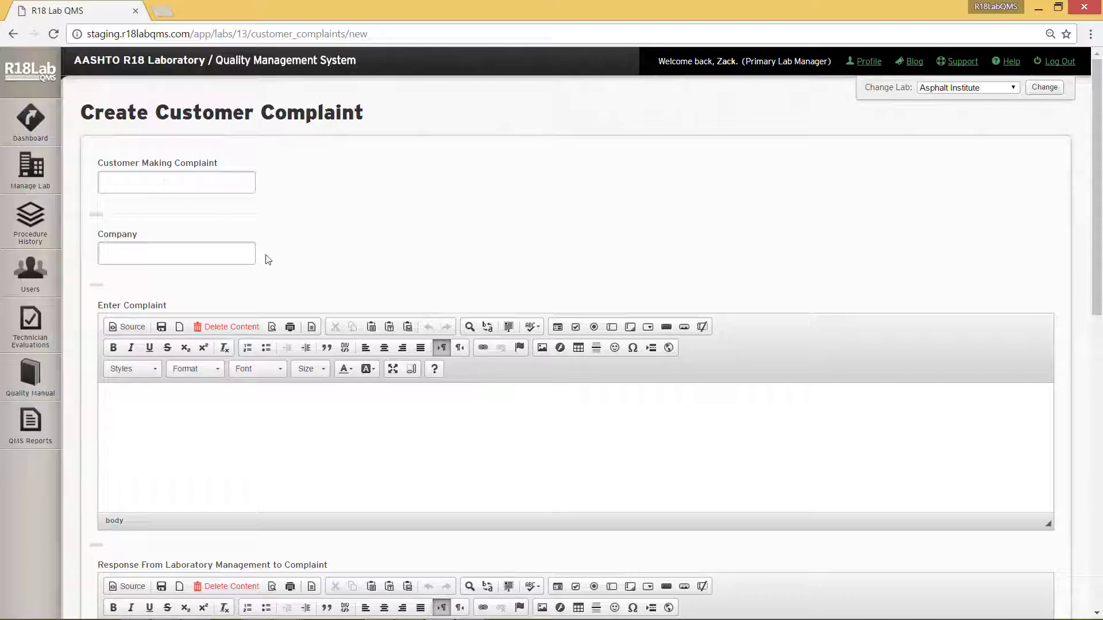
pyautogui.scroll(-3, 268, 260)
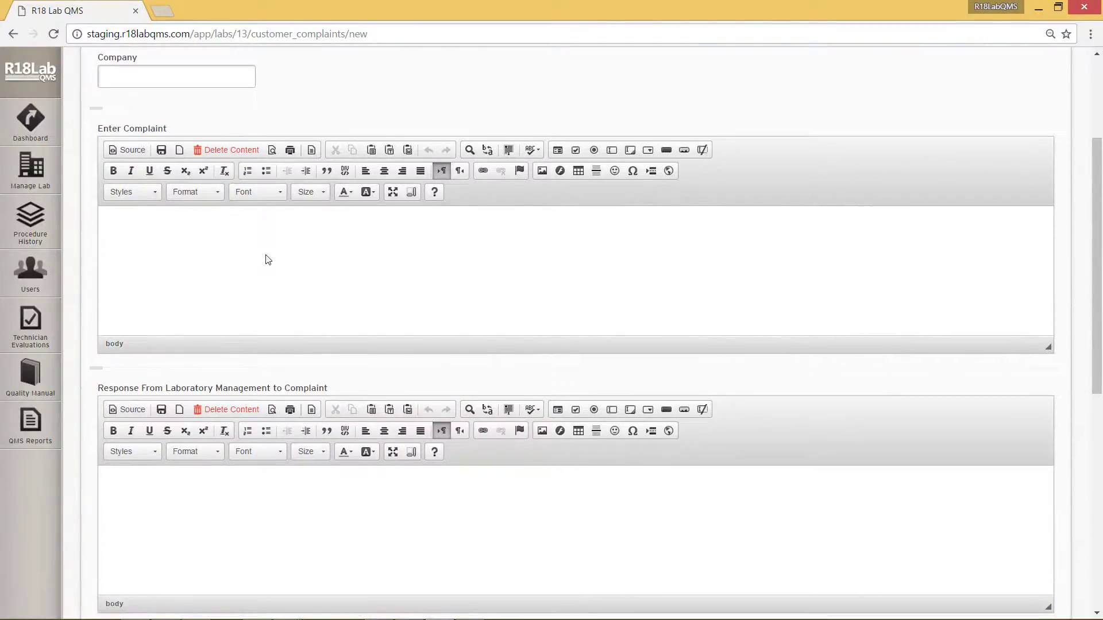
pyautogui.scroll(-3, 267, 260)
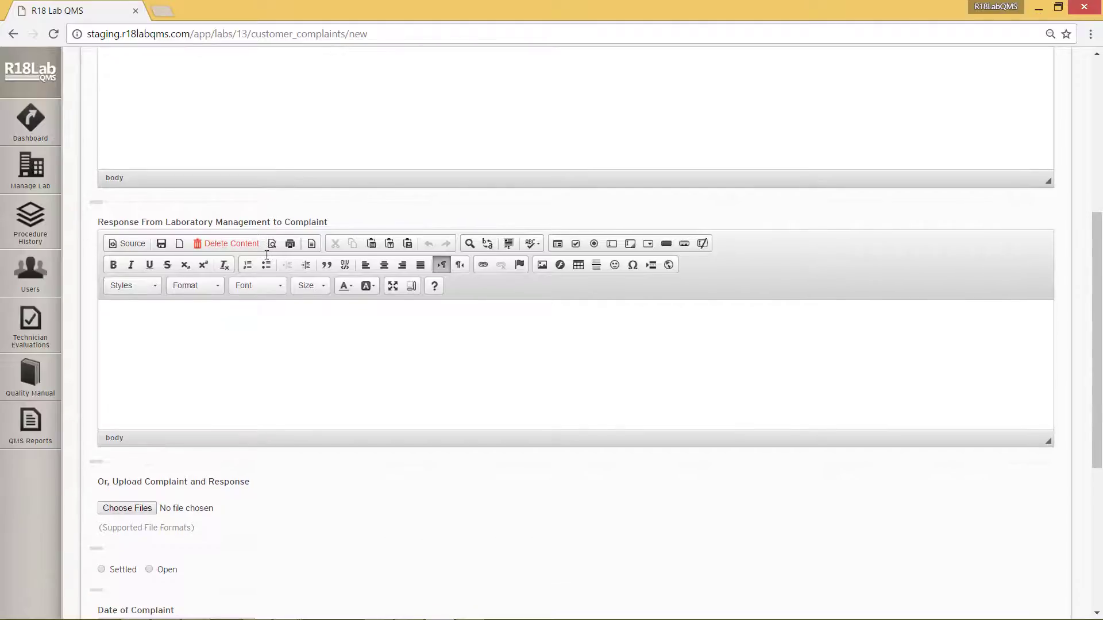
pyautogui.scroll(-2, 266, 255)
pyautogui.scroll(-3, 268, 259)
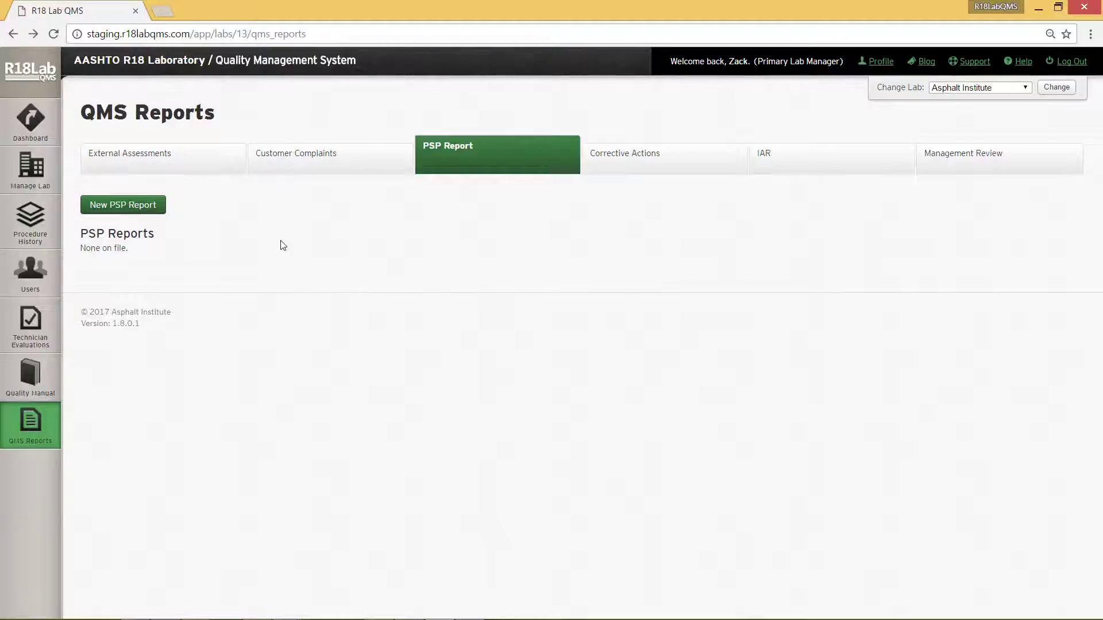
# - Start a new PSP report with AASHTO Resource as the proficiency program or agency and Roofing PSP as the sample type
pyautogui.click(158, 210)
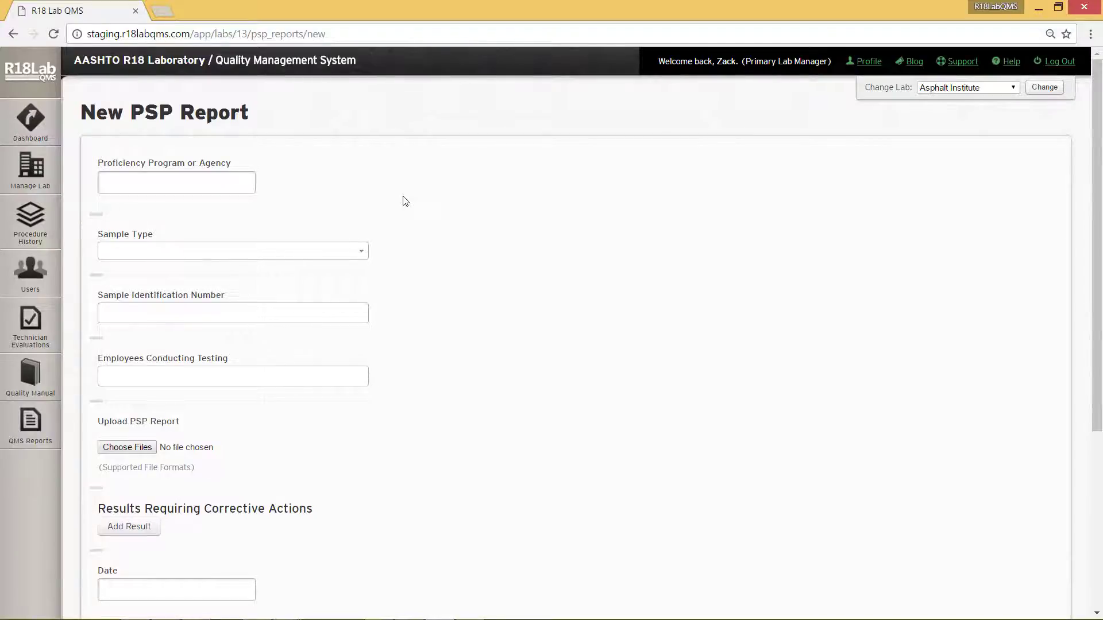
pyautogui.click(213, 178)
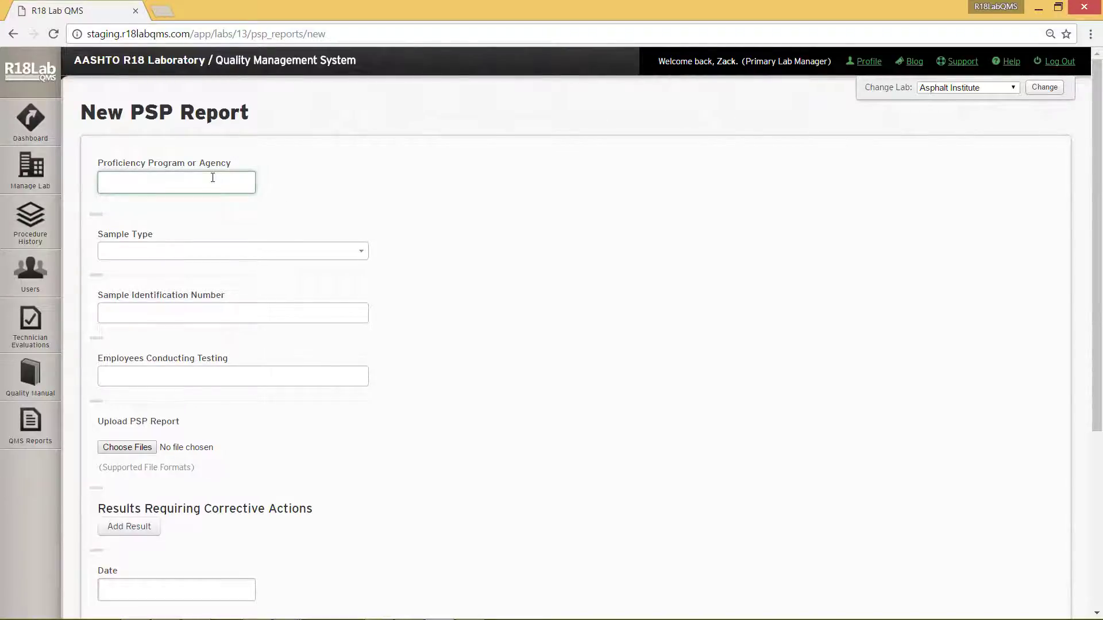
pyautogui.write('AASHTO Resource')
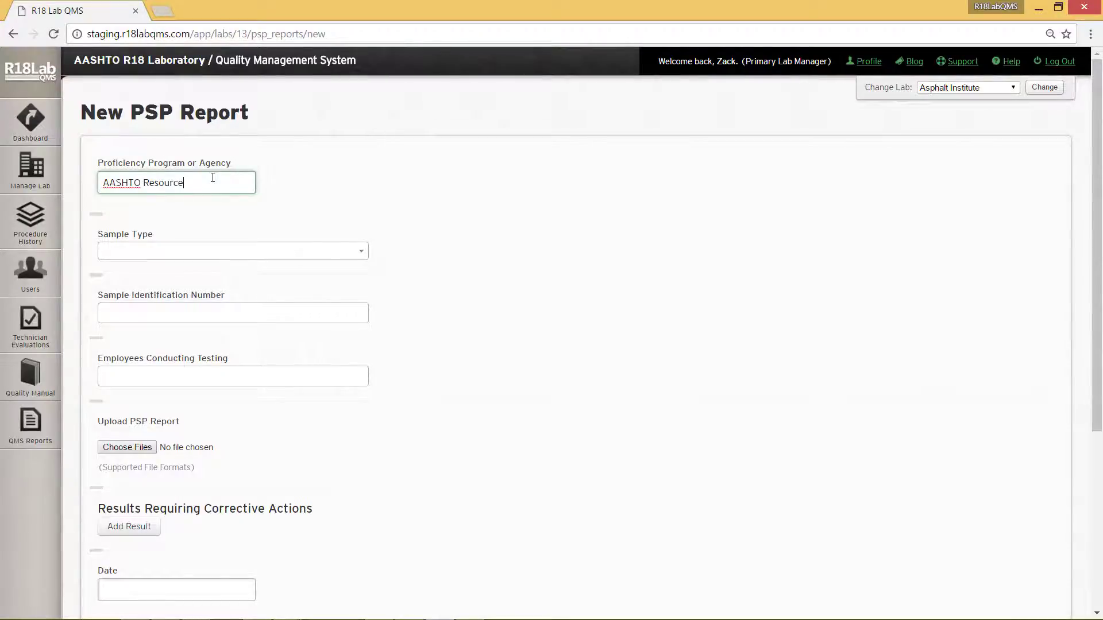
pyautogui.press('Tab')
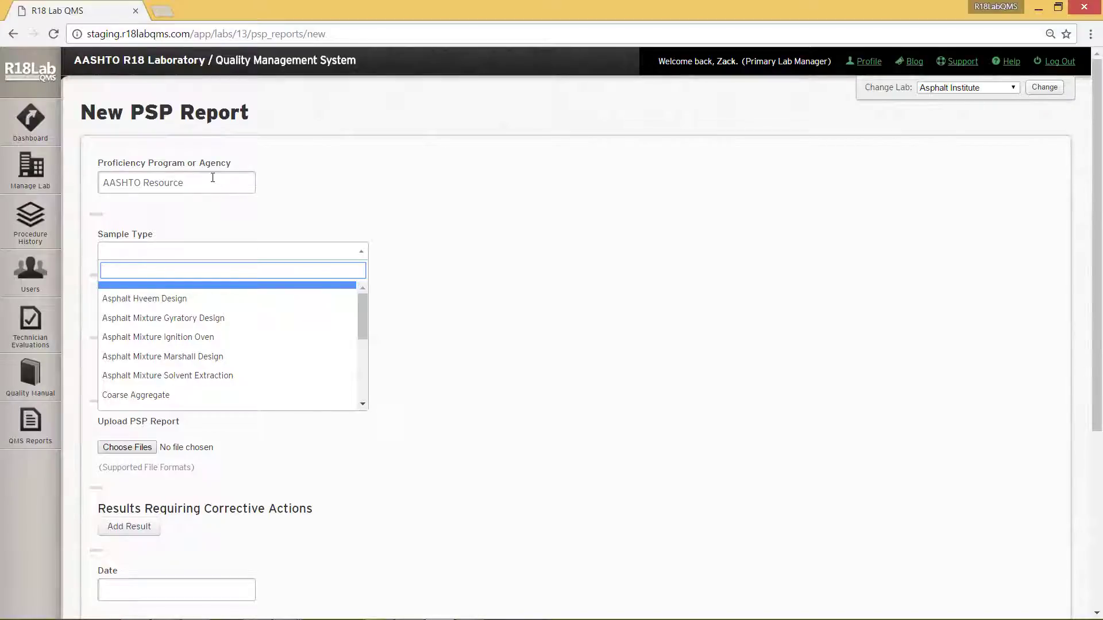
pyautogui.write('Roofing')
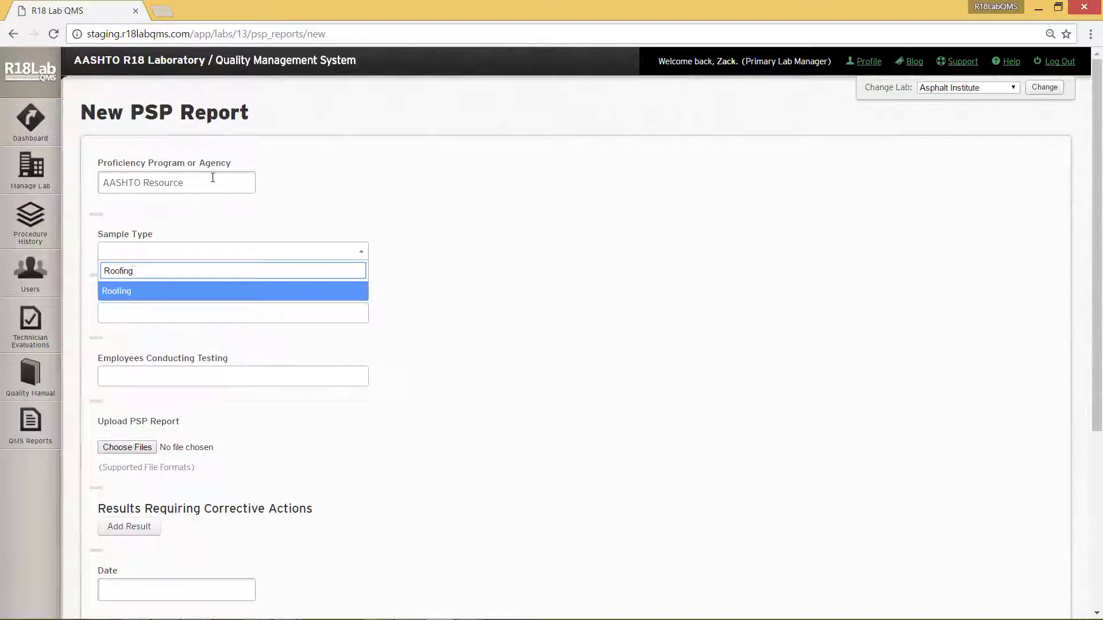
pyautogui.write(' PSP')
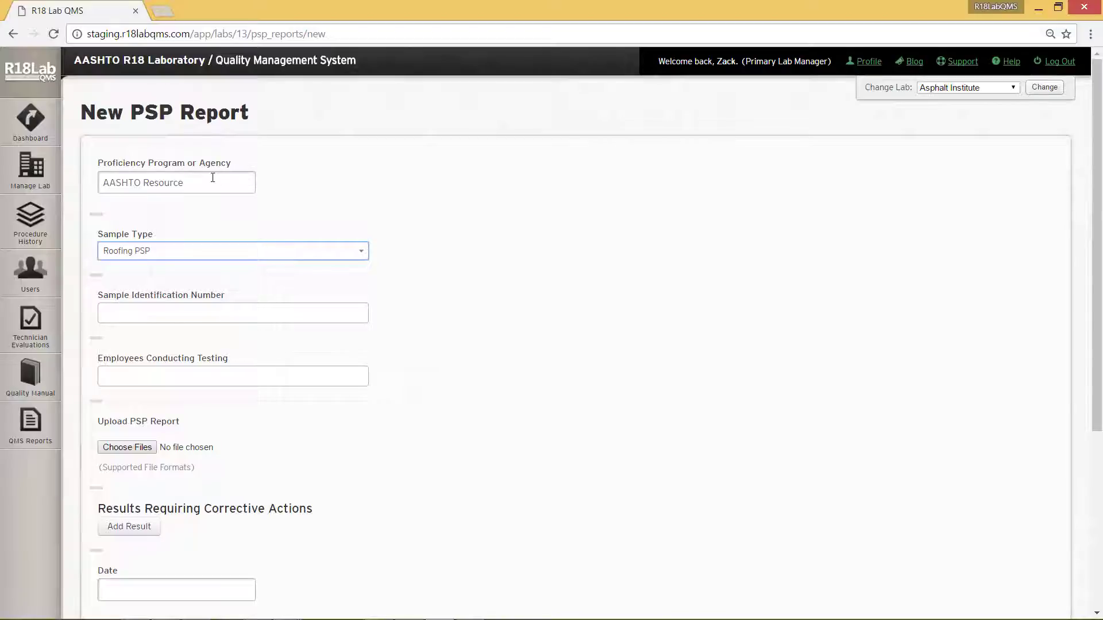
# - Enter 191 and 192 as the sample identification numbers of the PSP report
pyautogui.click(202, 310)
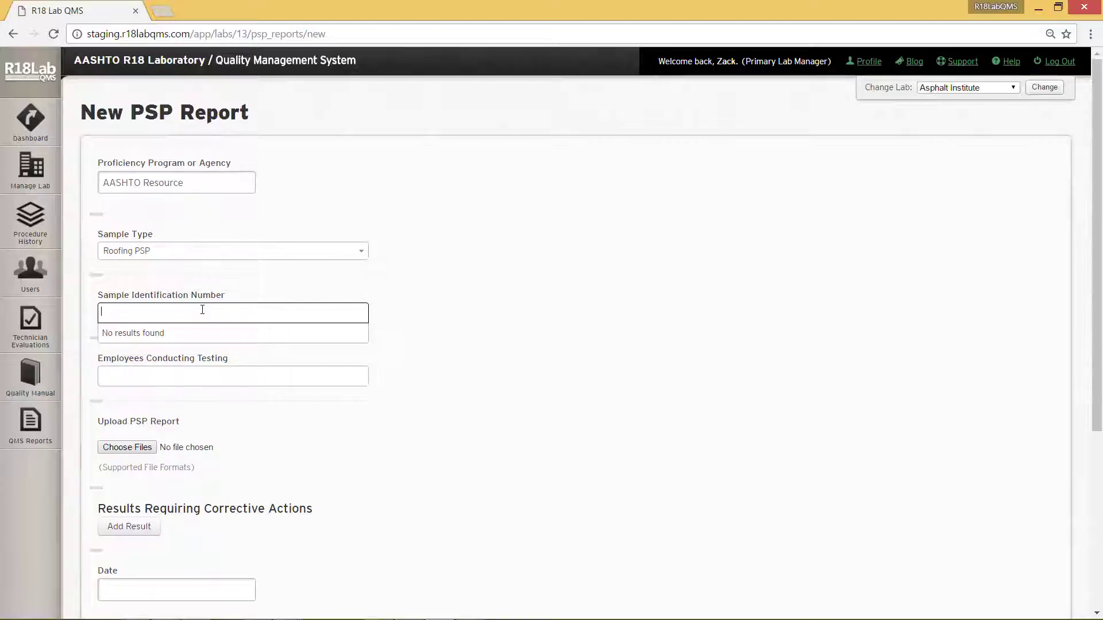
pyautogui.write('191')
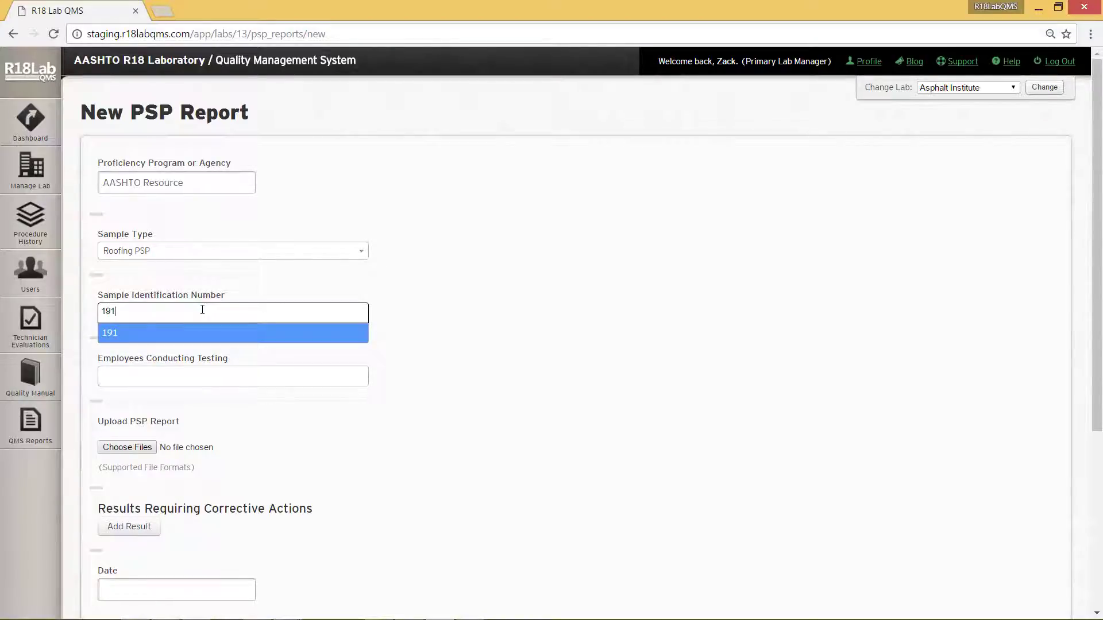
pyautogui.press('Return')
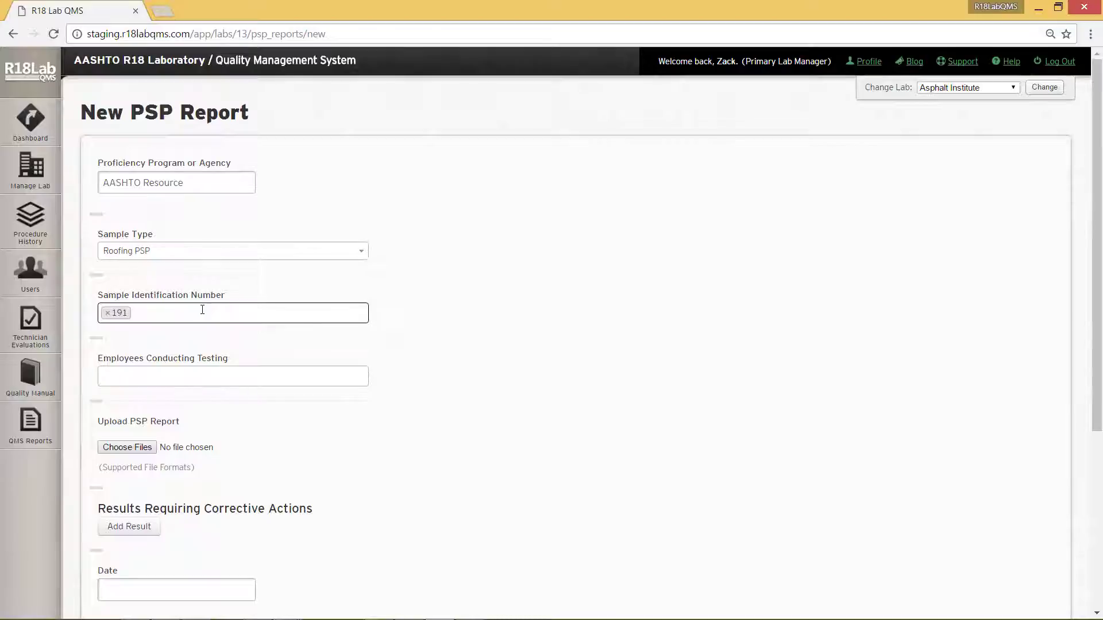
pyautogui.write('192')
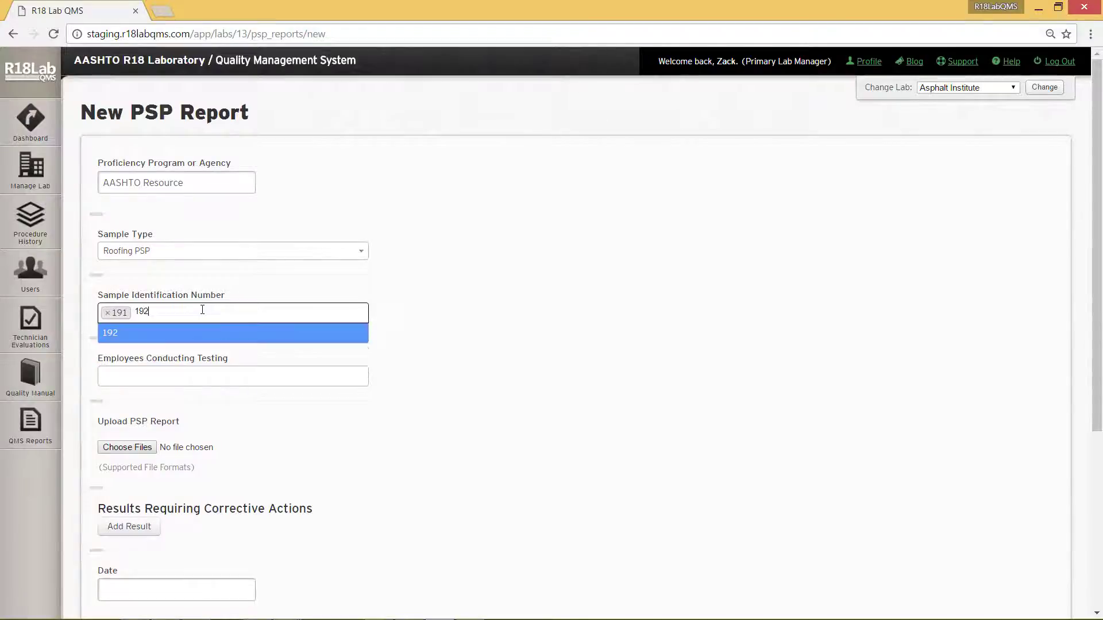
pyautogui.press('Return')
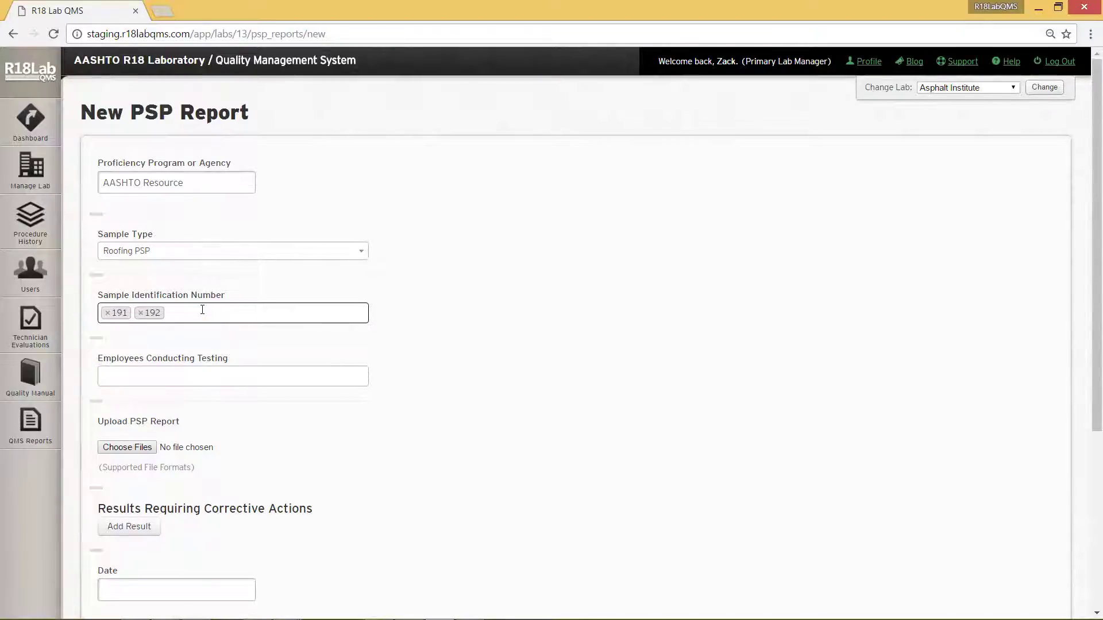
# - Add the two employees who conducted the testing to the PSP report
pyautogui.press('Tab')
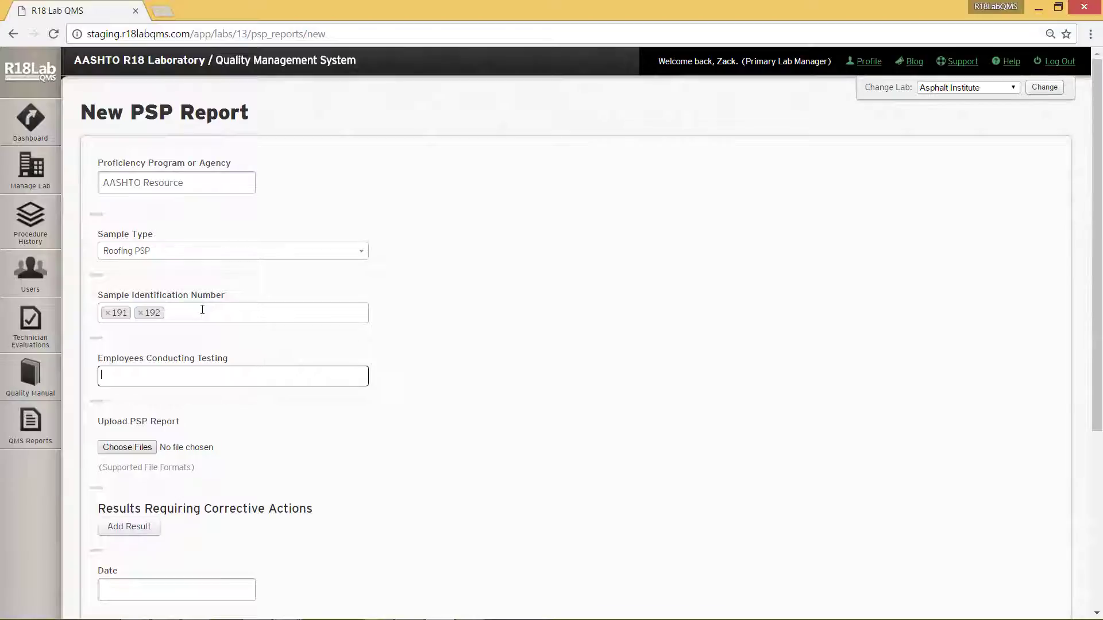
pyautogui.write('nik')
pyautogui.press('BackSpace')
pyautogui.press('BackSpace')
pyautogui.press('BackSpace')
pyautogui.write('ni')
pyautogui.press('Return')
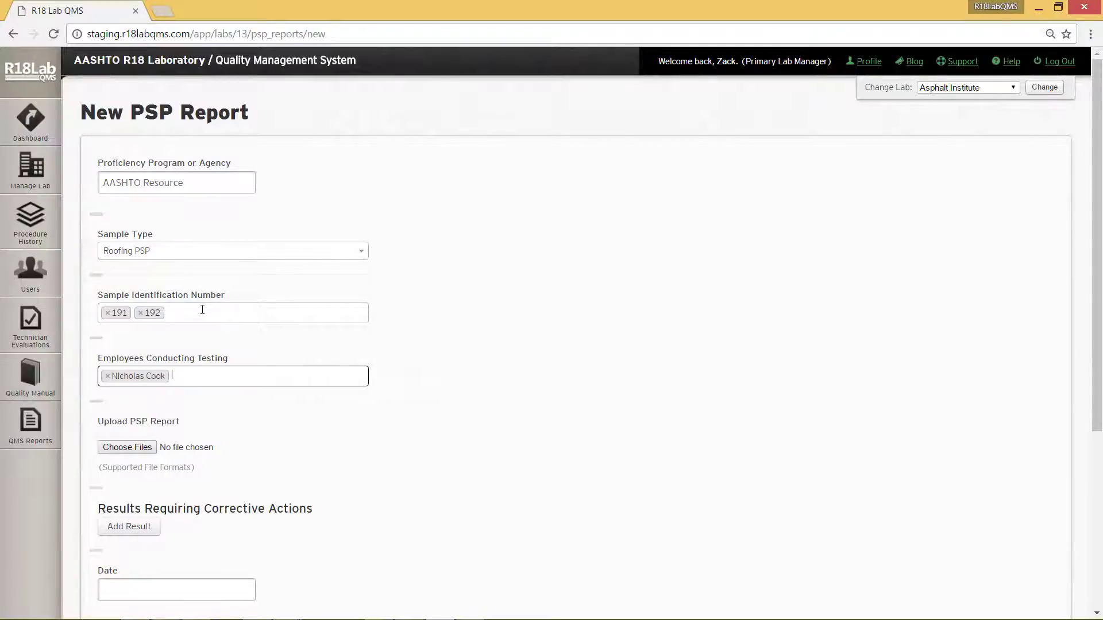
pyautogui.write('we')
pyautogui.press('Return')
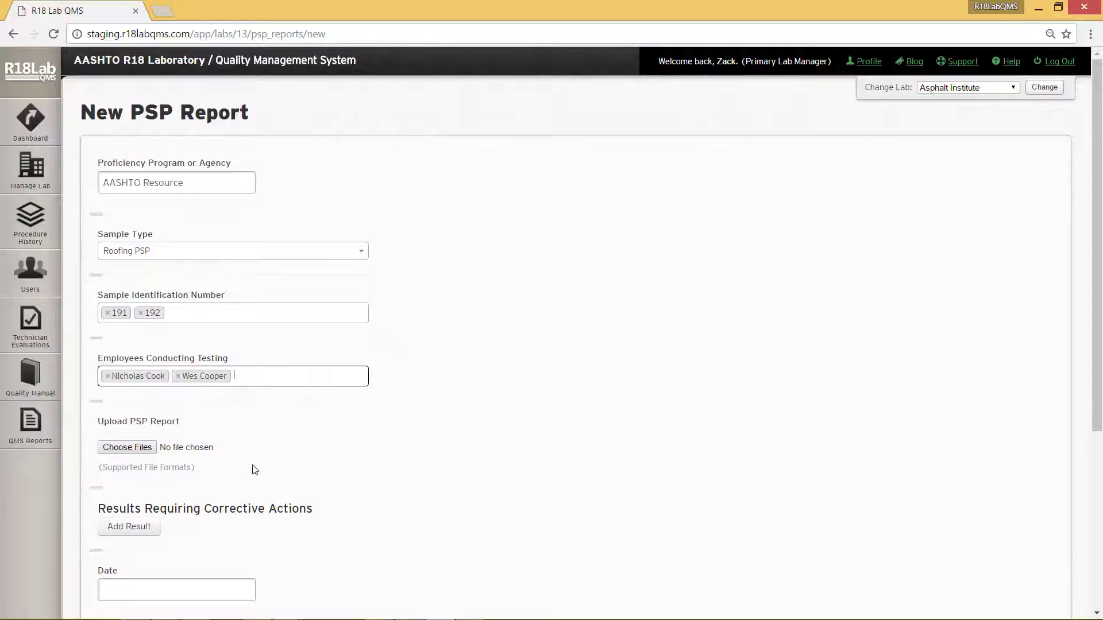
# - Attach the file PSP Report.pdf from the Desktop as the PSP report upload
pyautogui.scroll(-2, 255, 469)
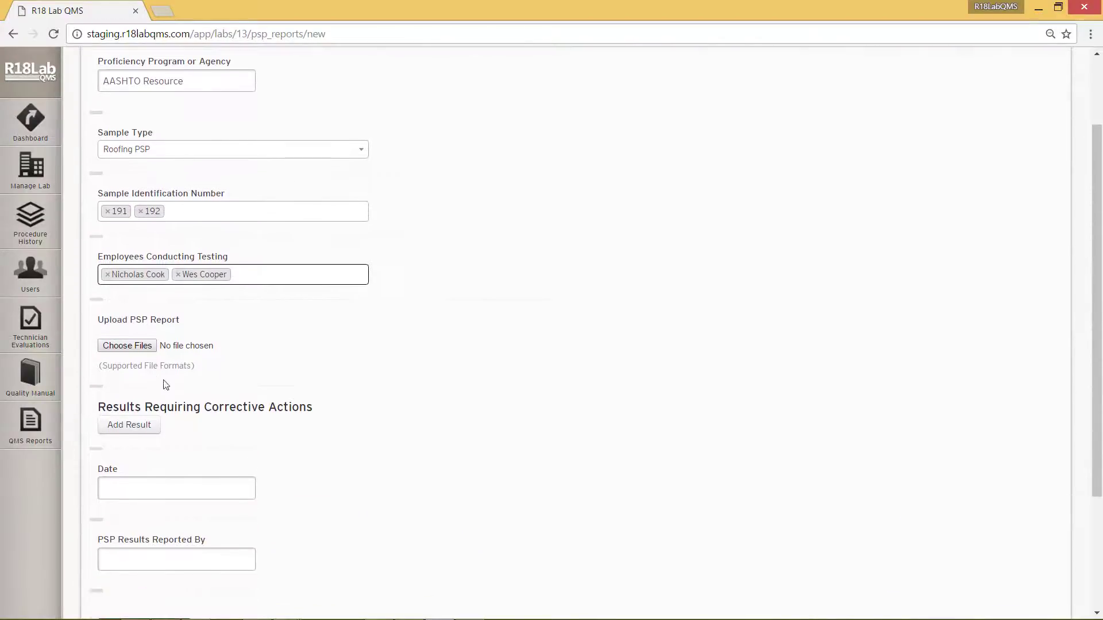
pyautogui.click(142, 351)
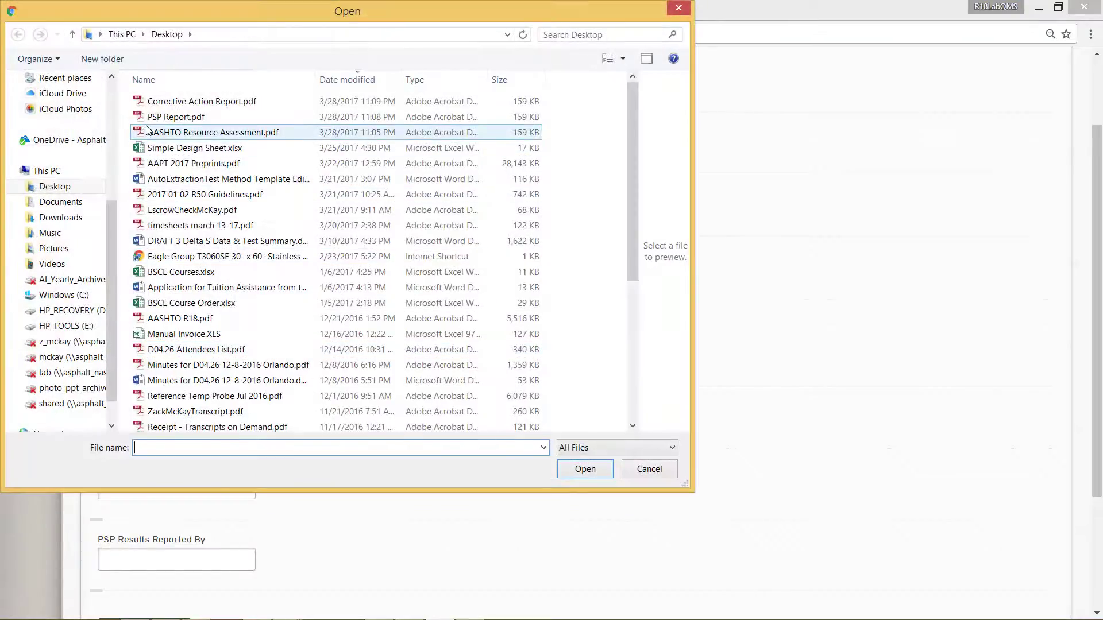
pyautogui.doubleClick(152, 118)
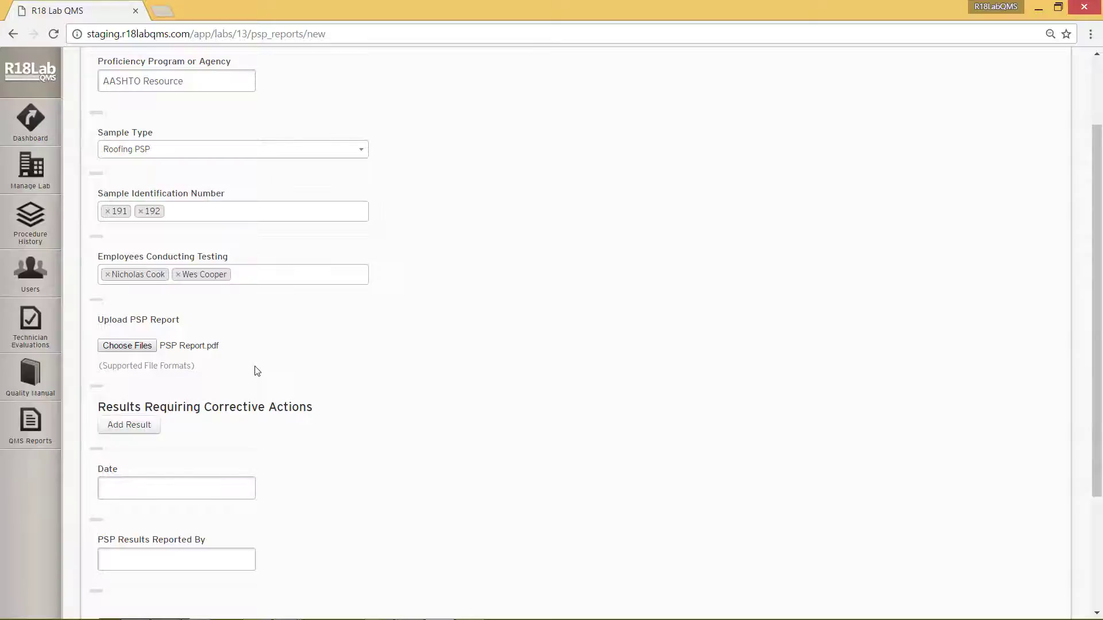
# - Add a result requiring corrective action with test method T113 and a result of 2
pyautogui.scroll(-1, 276, 371)
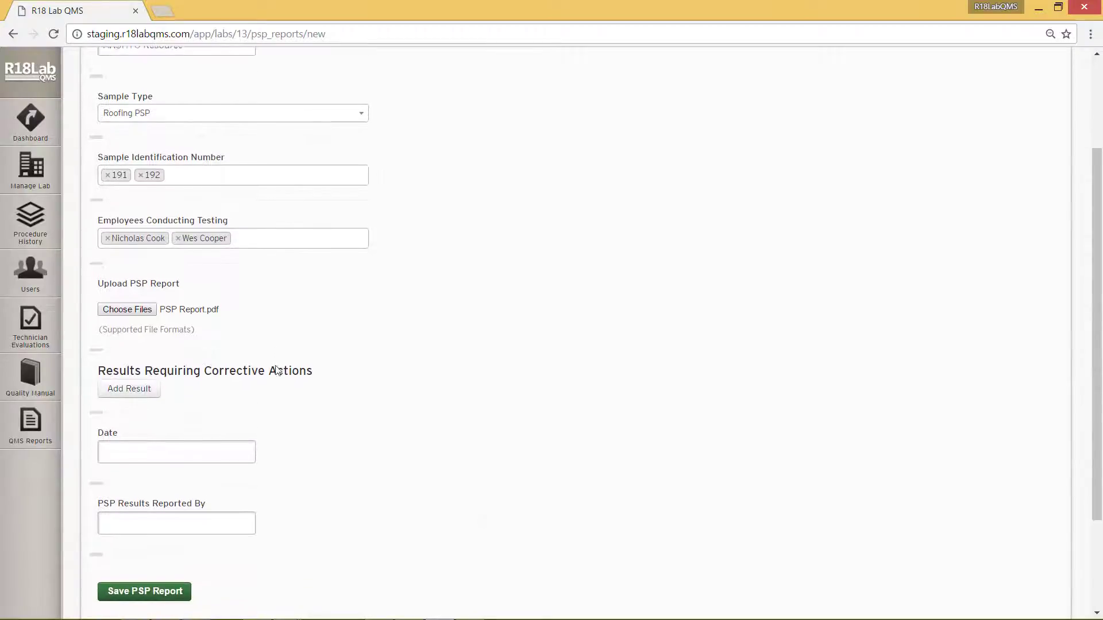
pyautogui.scroll(-1, 276, 370)
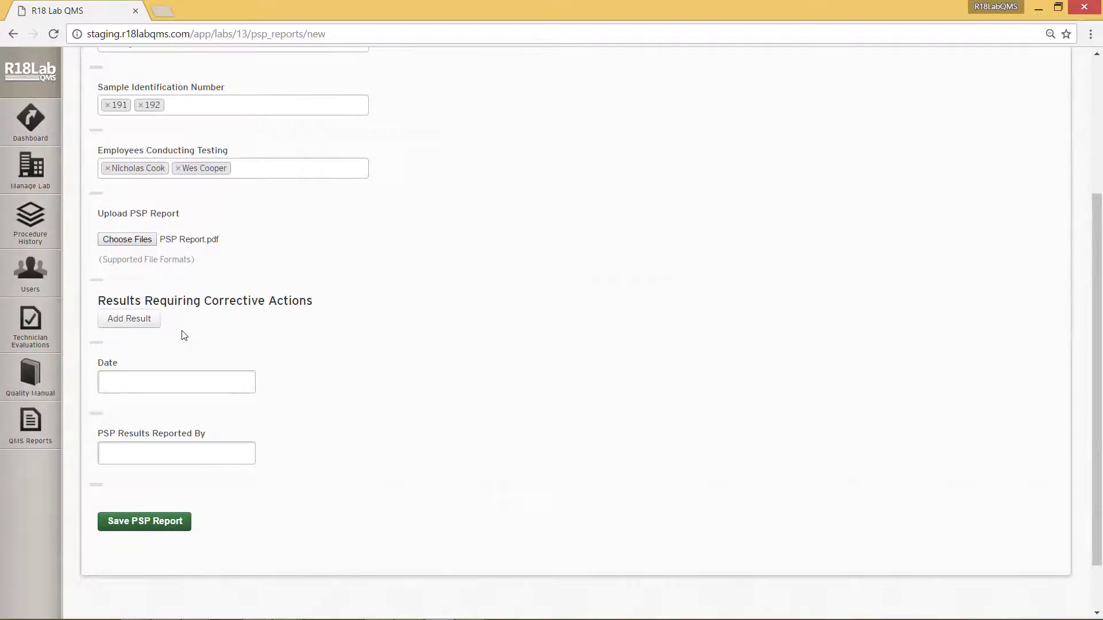
pyautogui.click(144, 323)
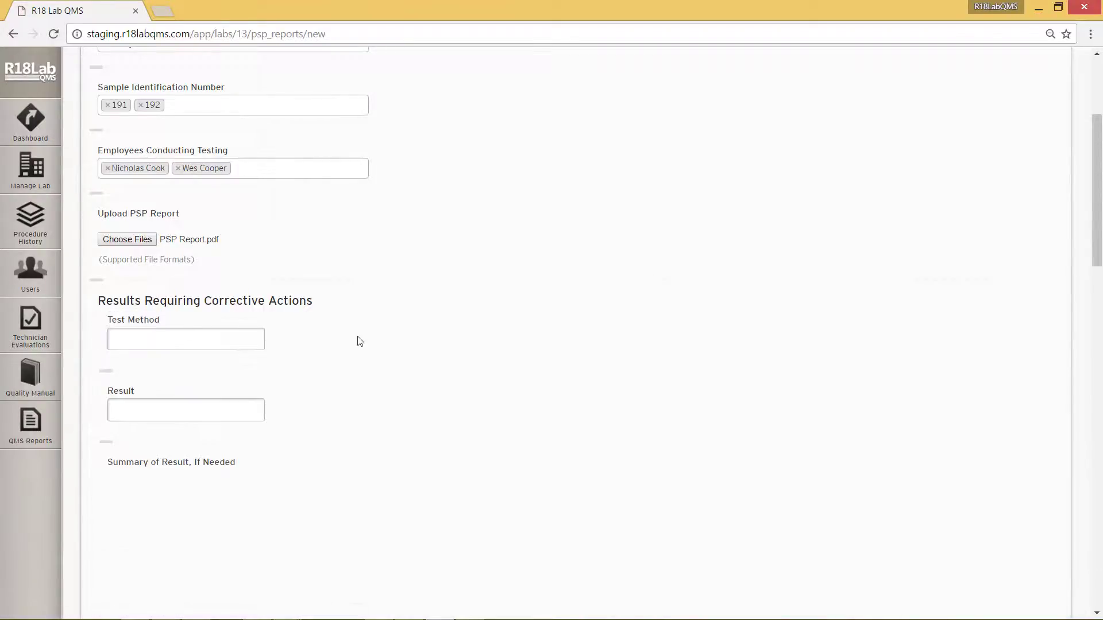
pyautogui.scroll(-1, 359, 340)
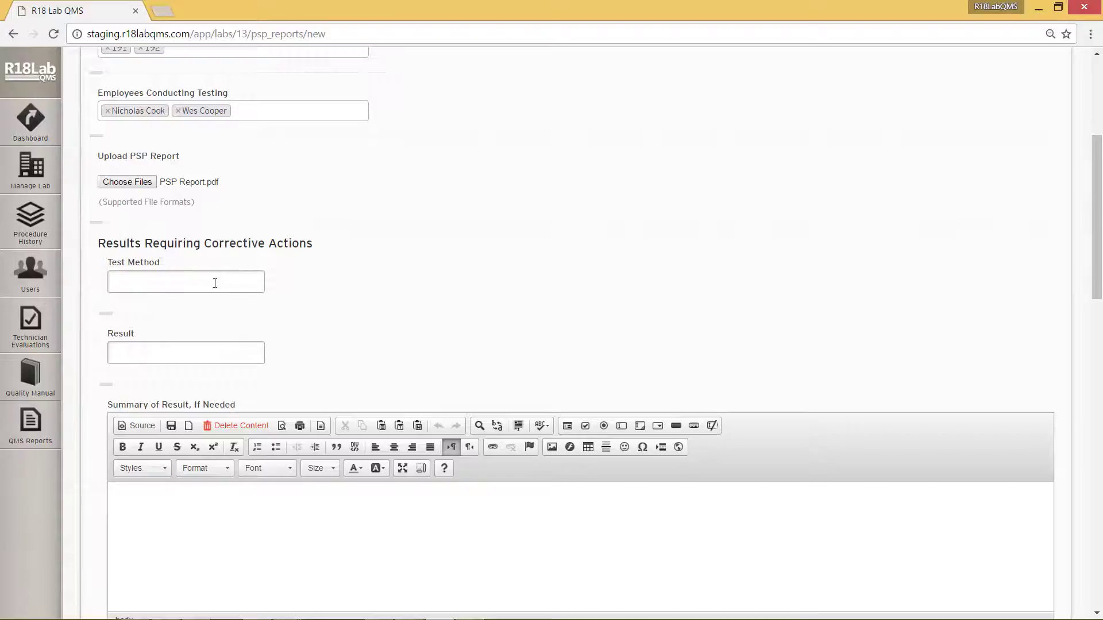
pyautogui.click(215, 283)
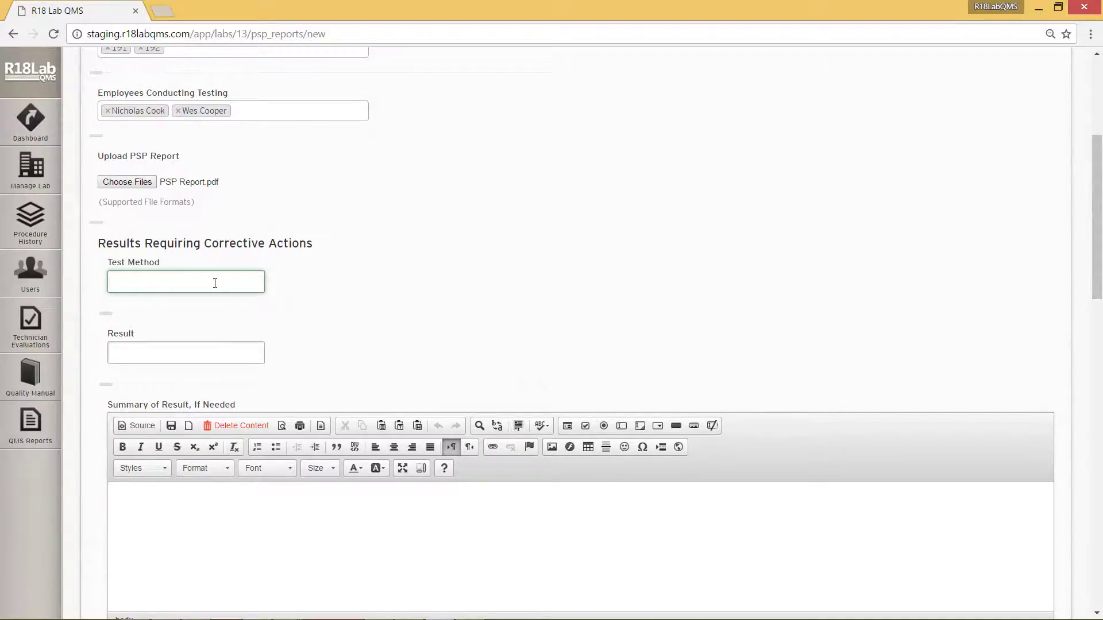
pyautogui.write('T113')
pyautogui.press('Tab')
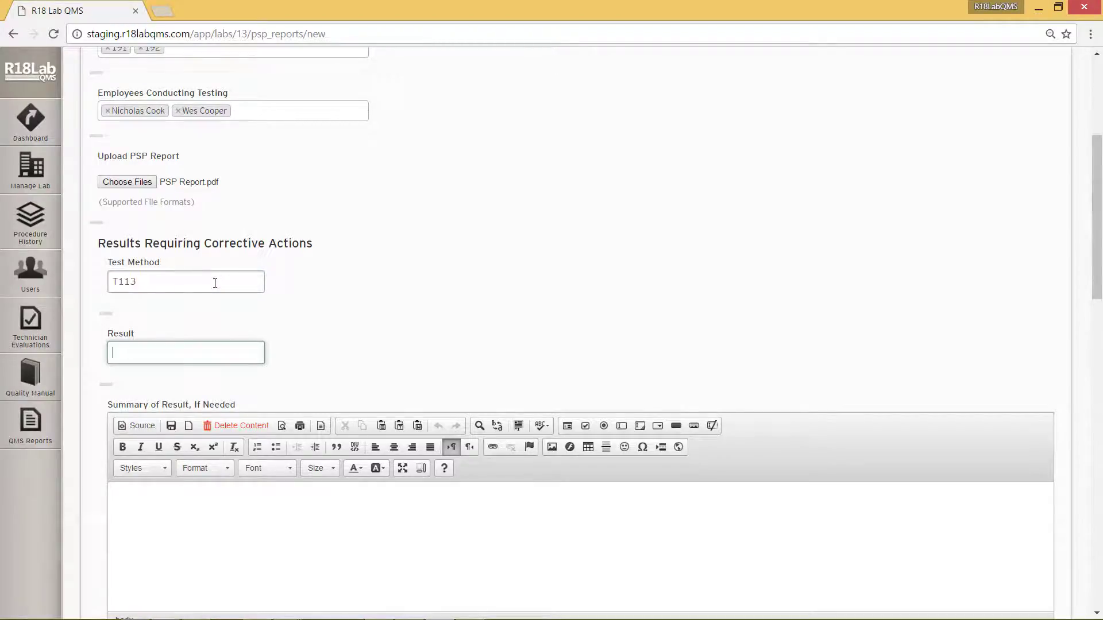
pyautogui.write('2')
# - Enter "This was failing test." as the summary of the T113 result
pyautogui.press('Tab')
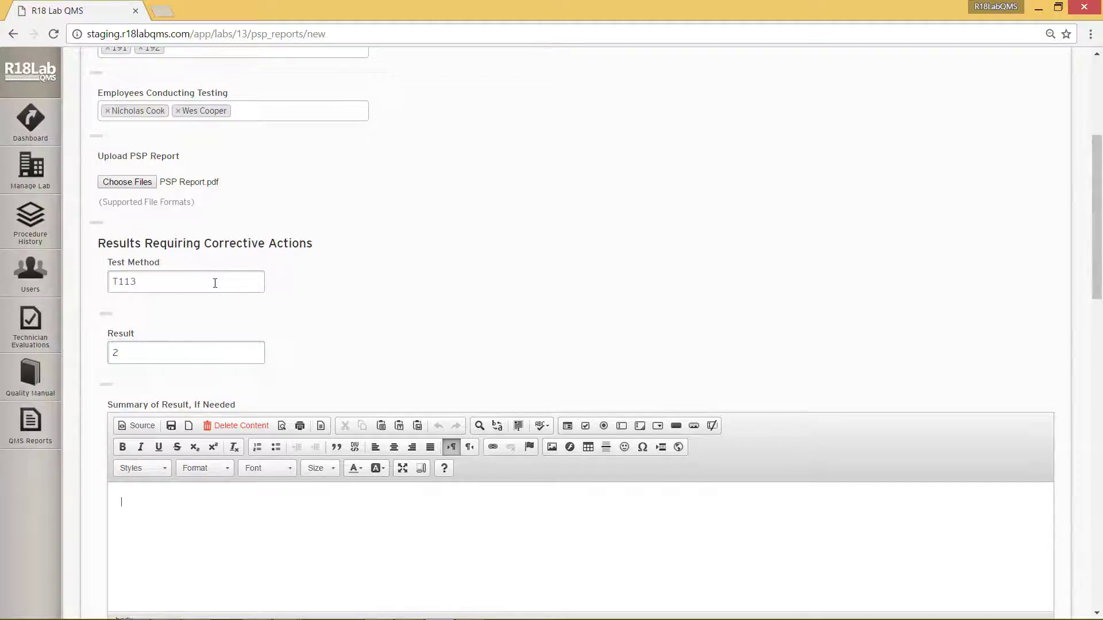
pyautogui.scroll(-3, 214, 283)
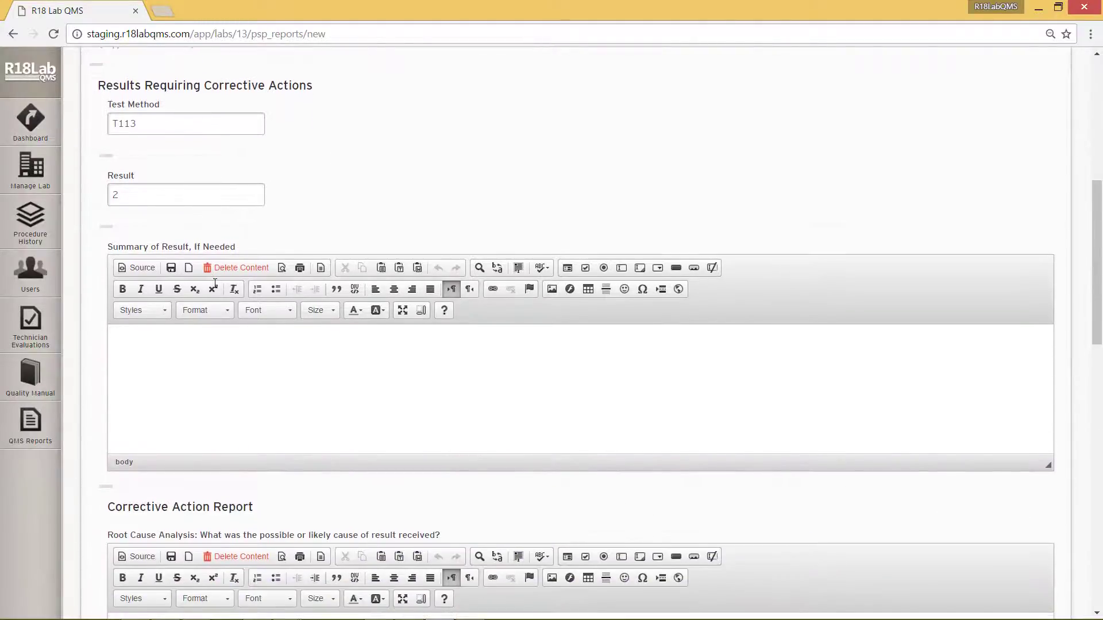
pyautogui.write('This ')
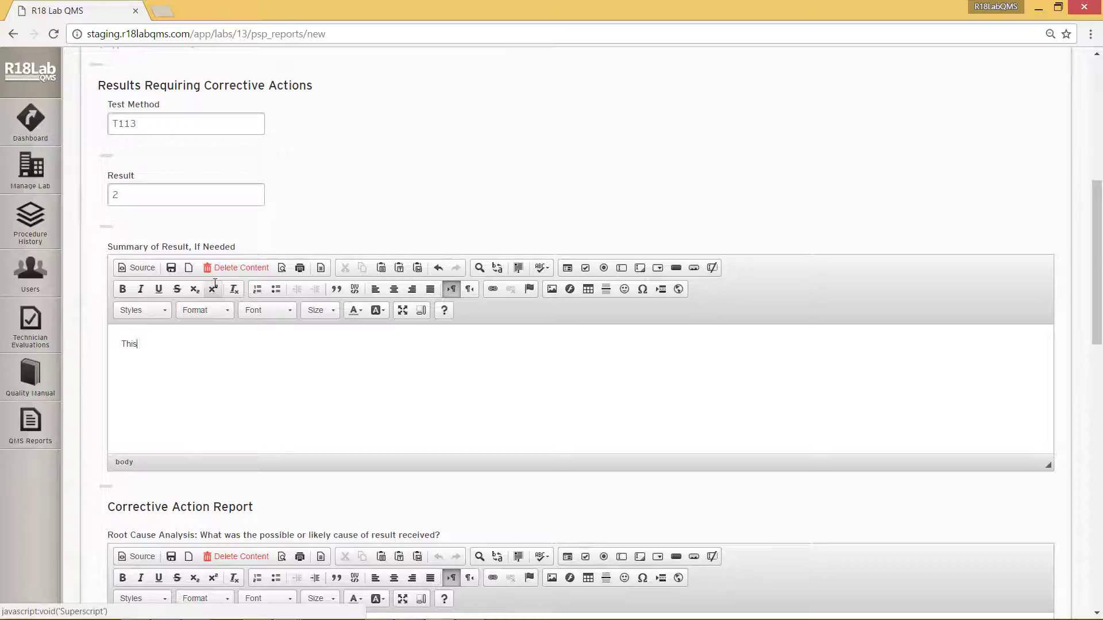
pyautogui.write('was failing test.')
# - Enter "Equipment was out of calibration" as the root cause analysis in the corrective action report
pyautogui.scroll(-6, 214, 284)
pyautogui.click(207, 295)
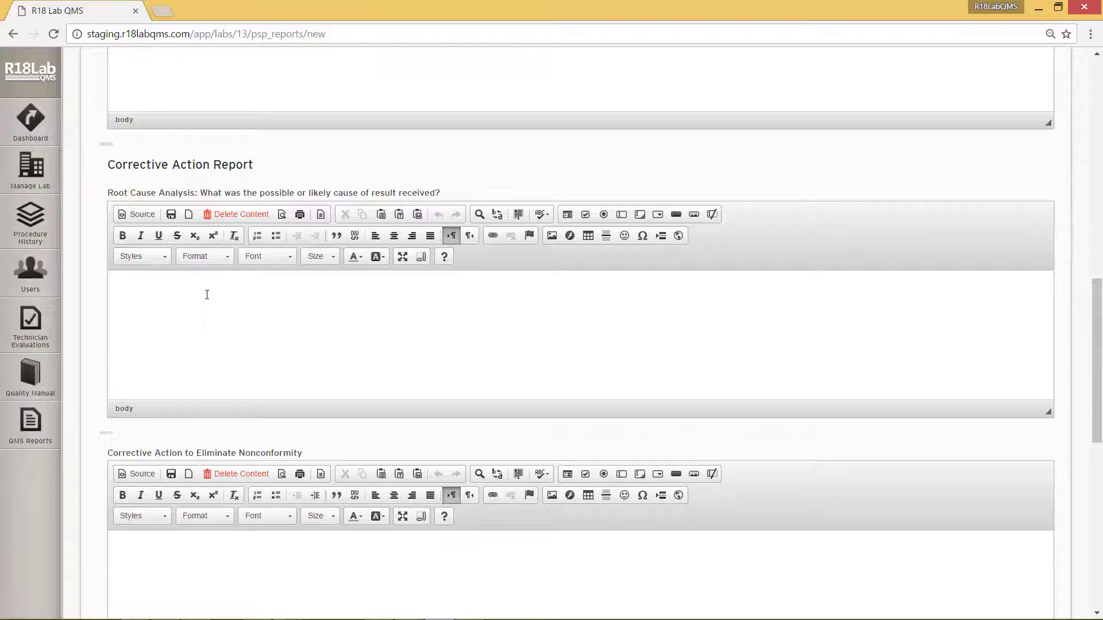
pyautogui.write('e')
pyautogui.press('BackSpace')
pyautogui.write('Equipment was out of calibration')
# - Enter "Calibrate equipment." as the corrective action to eliminate the nonconformity
pyautogui.press('Tab')
pyautogui.scroll(-5, 207, 294)
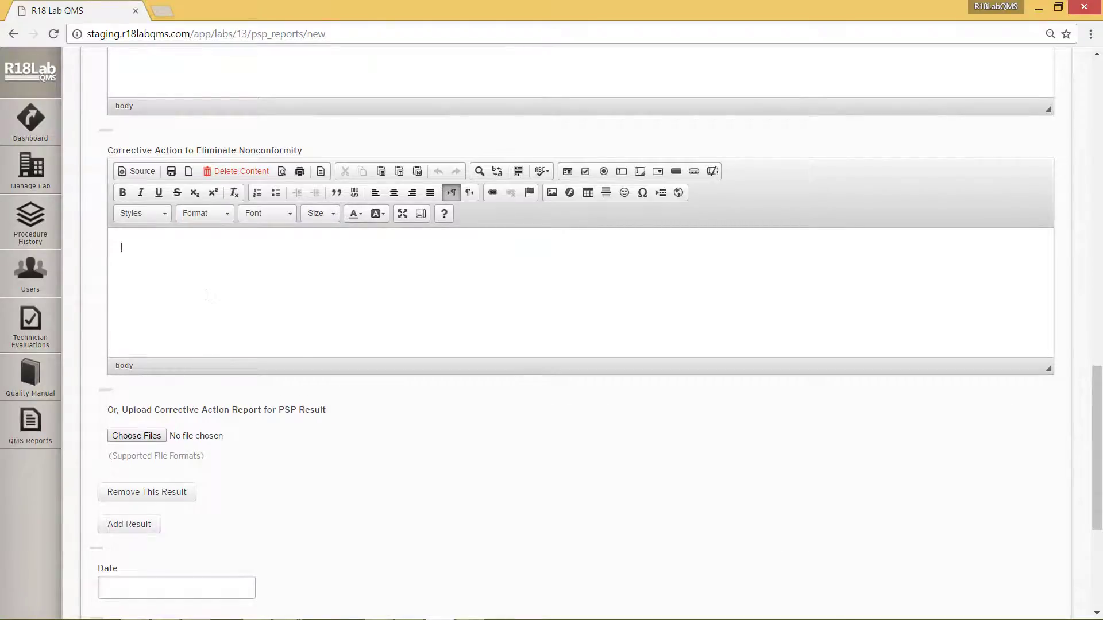
pyautogui.write('Calibrate equipment')
pyautogui.press('BackSpace')
pyautogui.write('.')
pyautogui.scroll(-2, 262, 470)
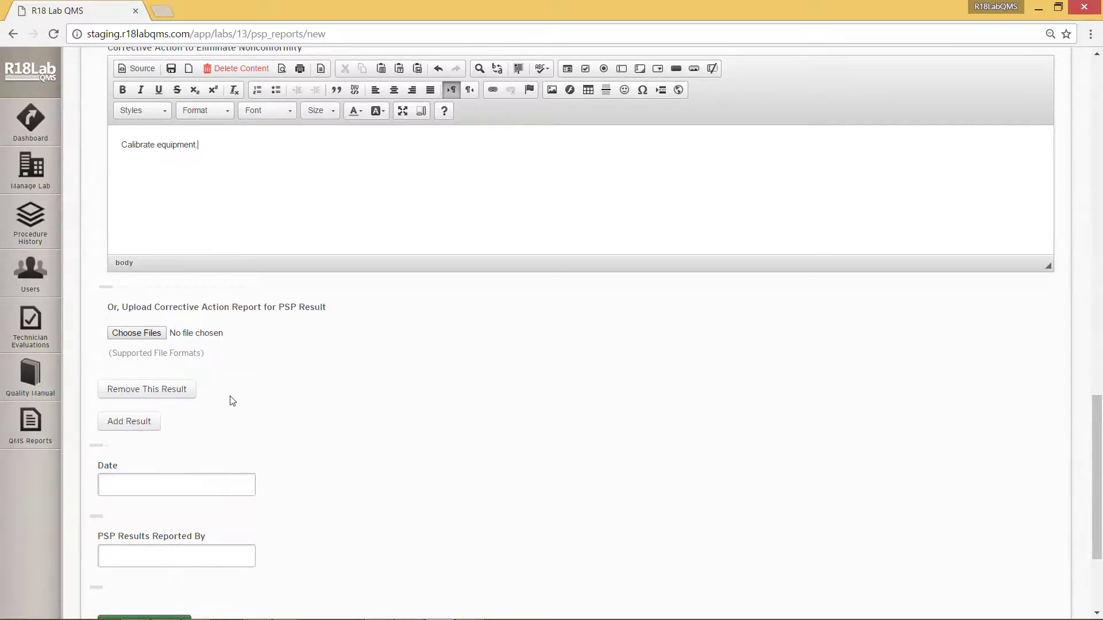
pyautogui.scroll(-3, 232, 399)
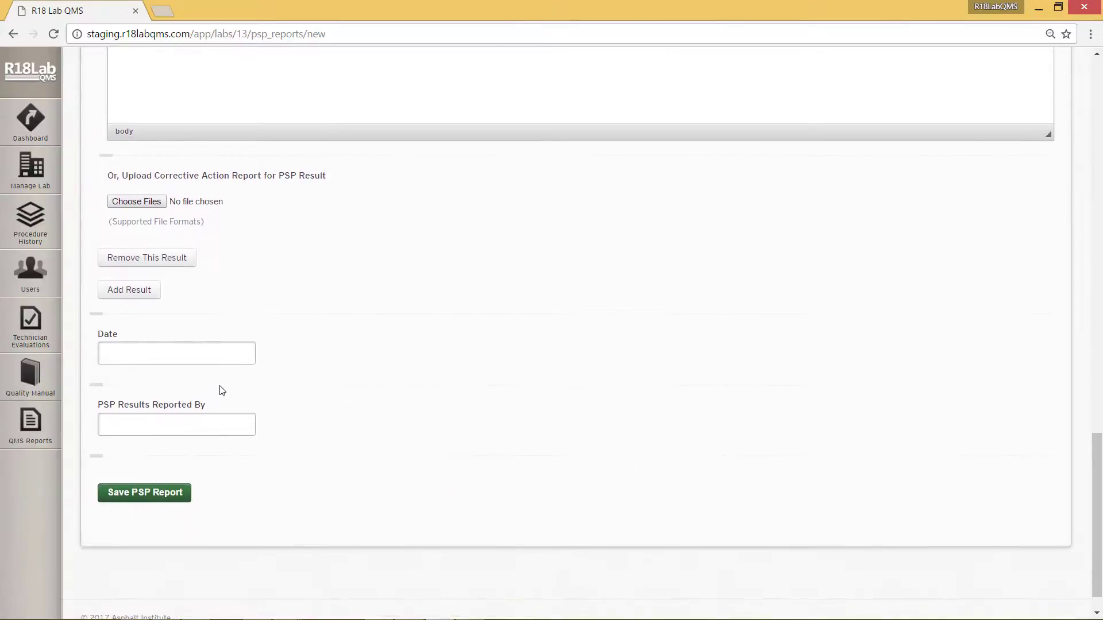
# - Set the PSP report's date to 03/20/2017 and put the cursor in the PSP Results Reported By field
pyautogui.click(194, 353)
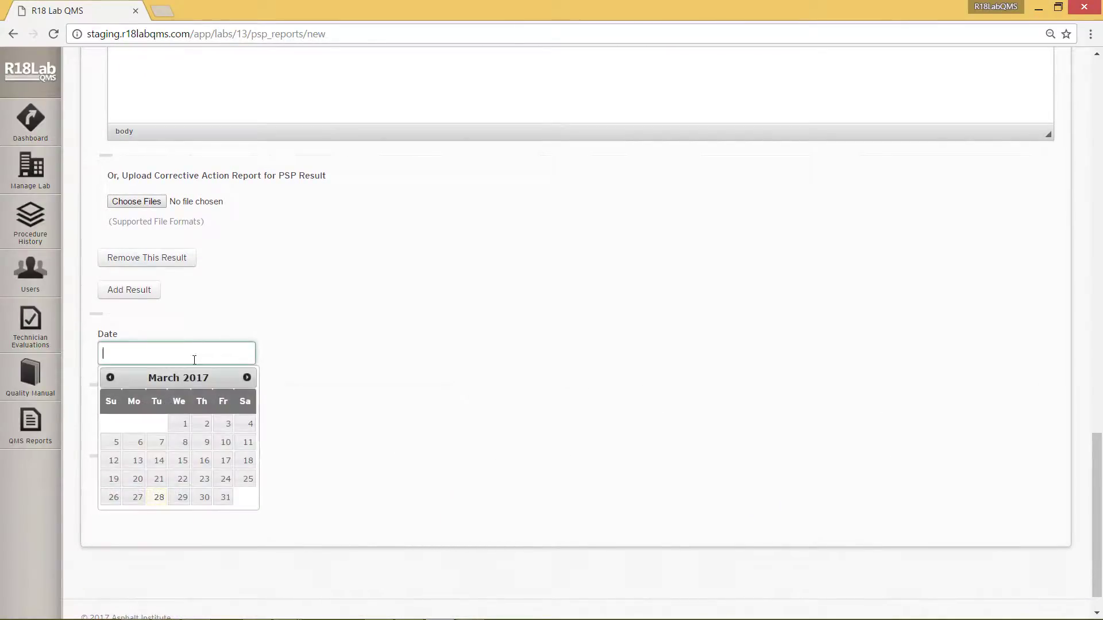
pyautogui.click(136, 480)
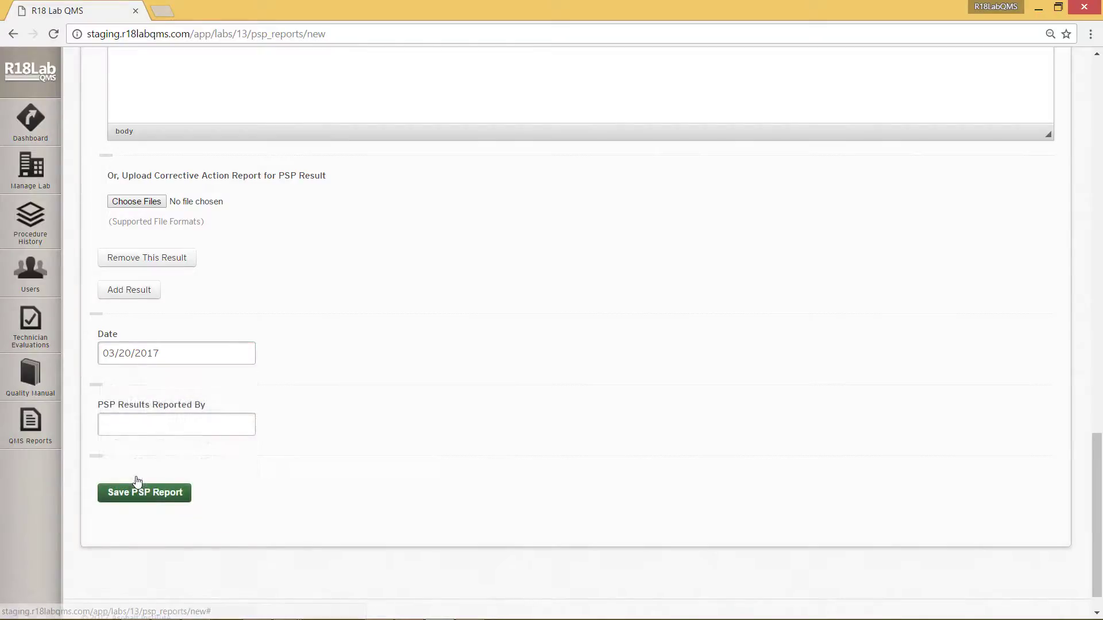
pyautogui.click(140, 433)
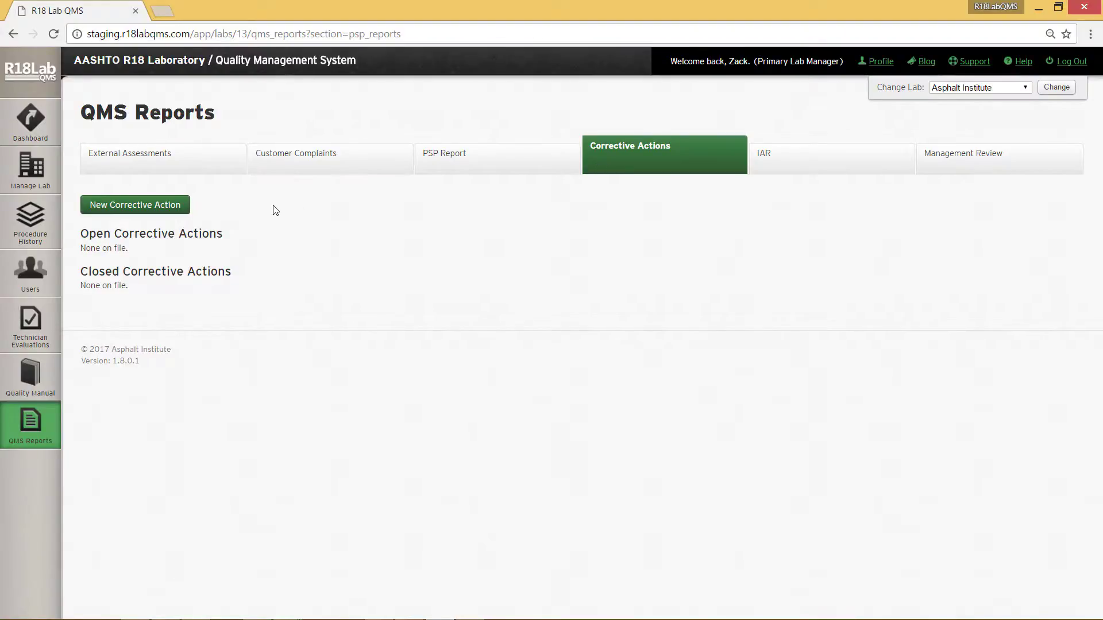
# - Start a new corrective action and view the QMS areas that the deficiency can apply to
pyautogui.click(178, 214)
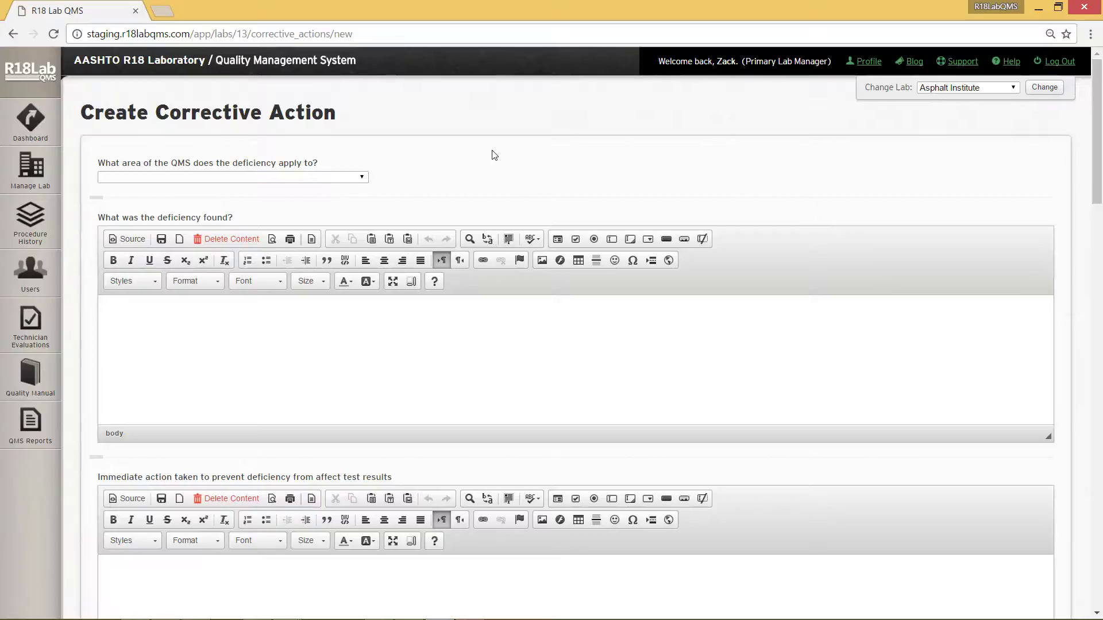
pyautogui.click(352, 178)
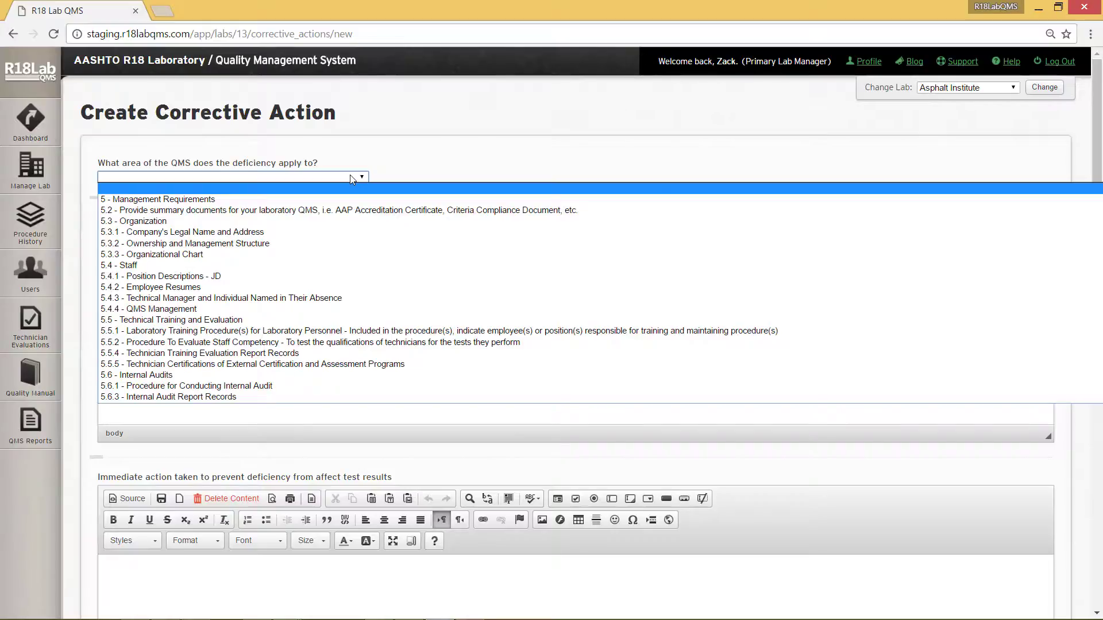
pyautogui.click(407, 180)
# - Examine the corrective action form's sections, from the deficiency found and immediate action through to the action plan for QMS changes
pyautogui.scroll(-1, 298, 407)
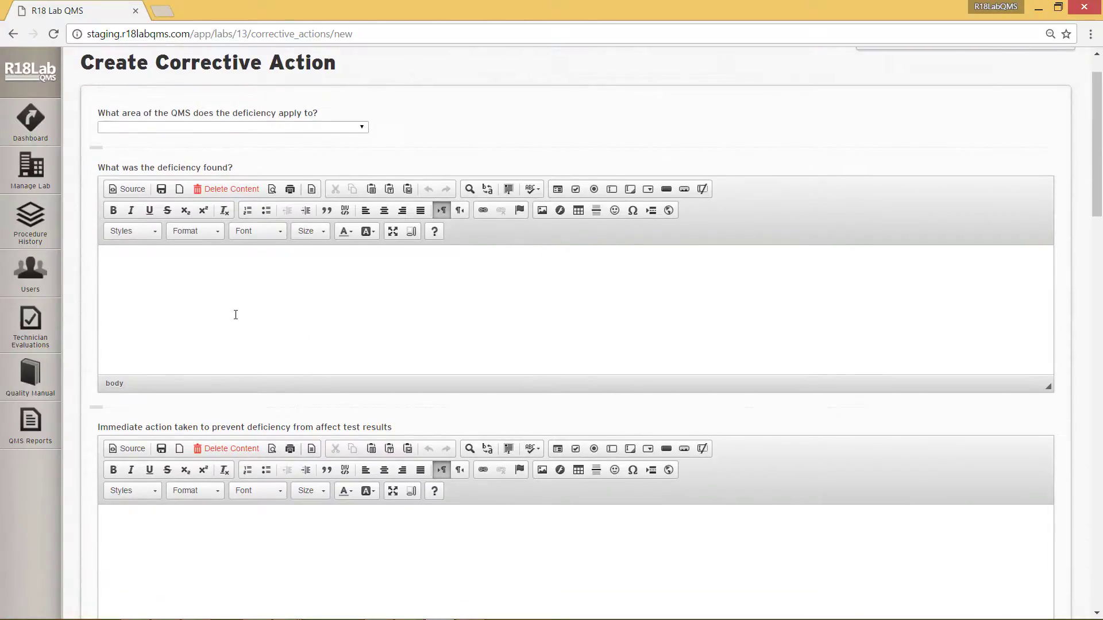
pyautogui.scroll(-5, 235, 314)
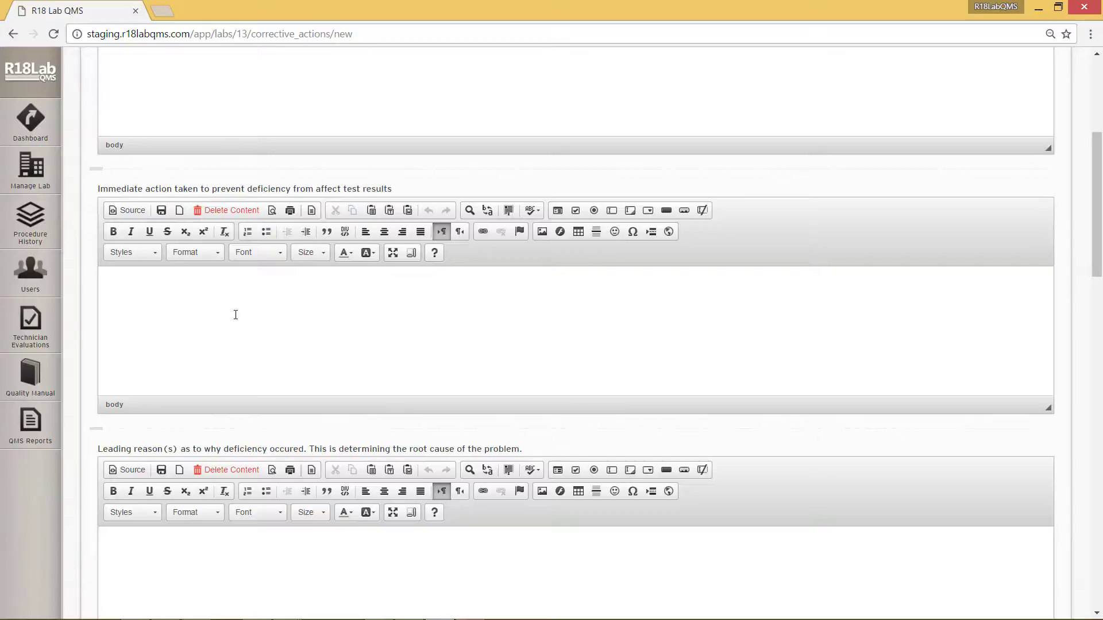
pyautogui.scroll(-5, 235, 314)
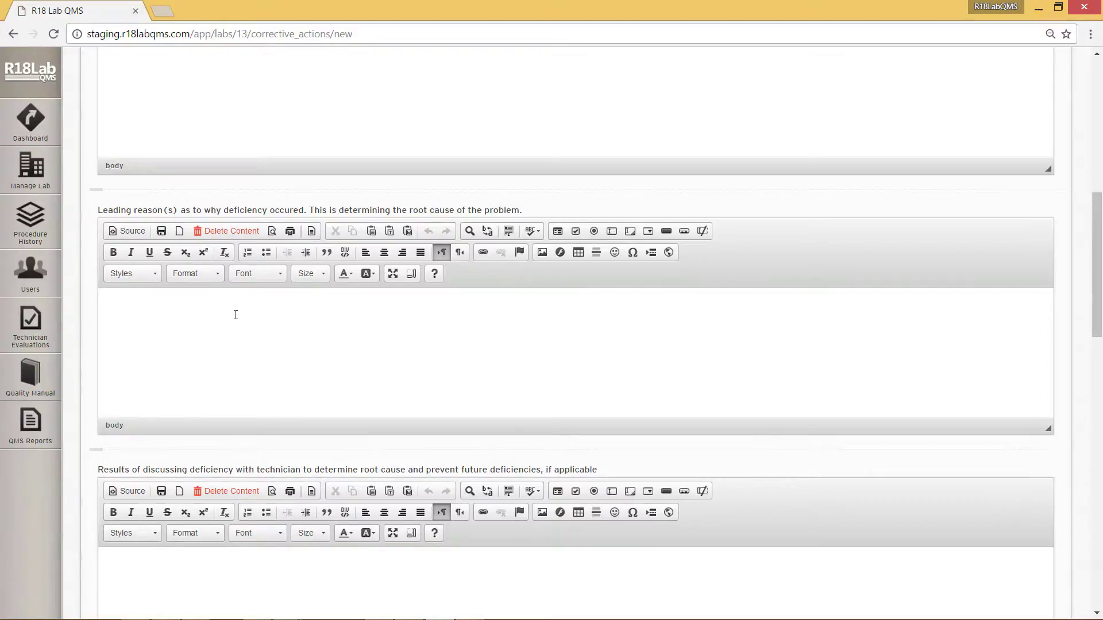
pyautogui.scroll(-5, 235, 315)
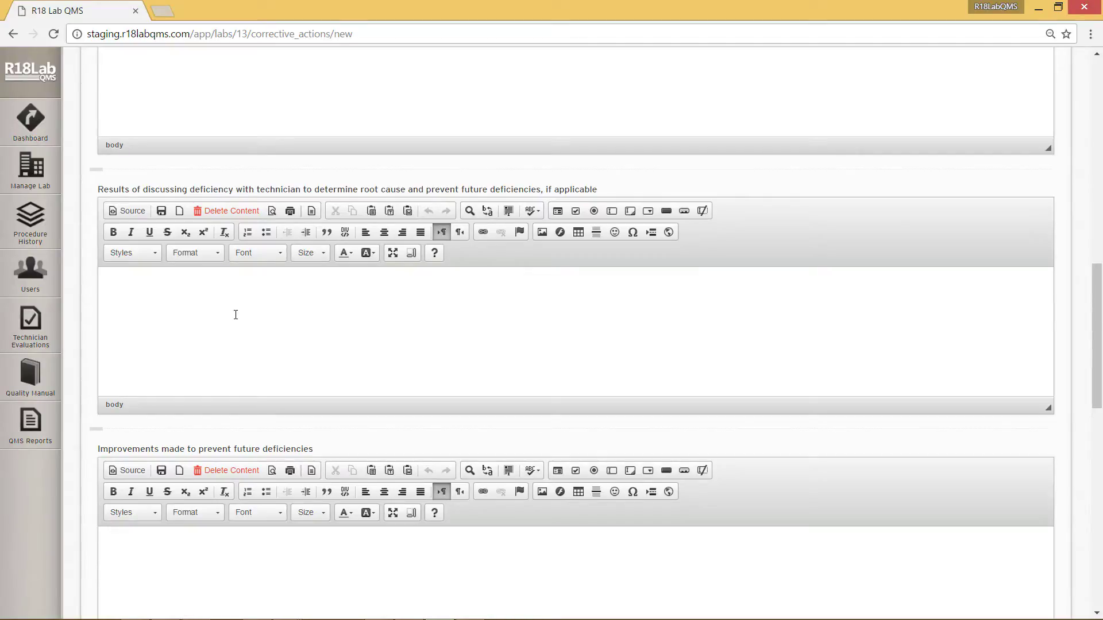
pyautogui.scroll(-4, 236, 315)
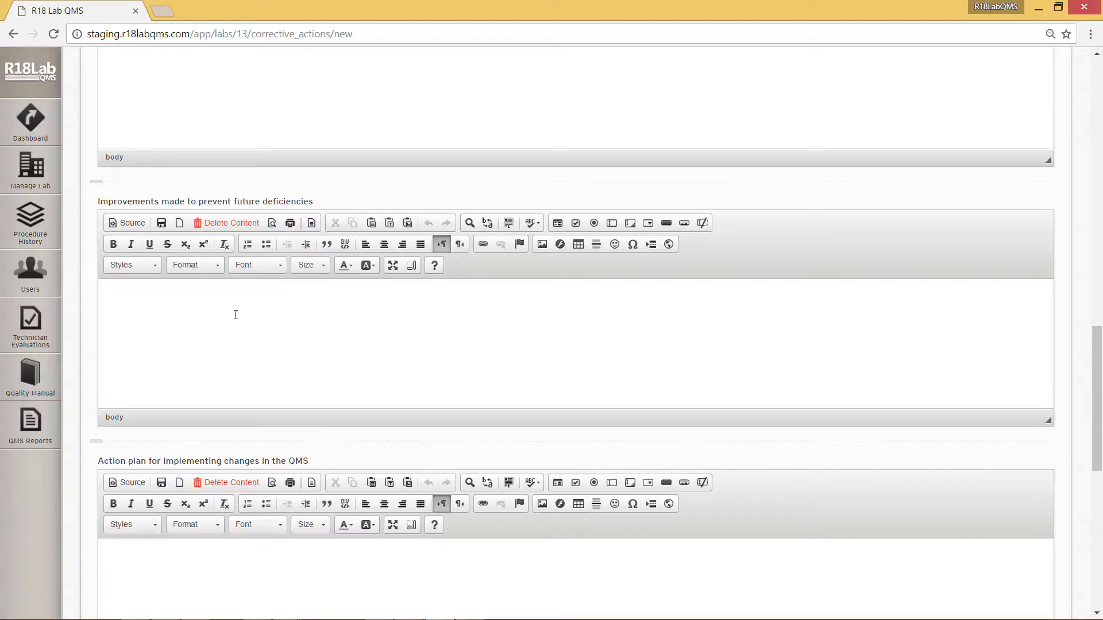
pyautogui.scroll(-4, 235, 314)
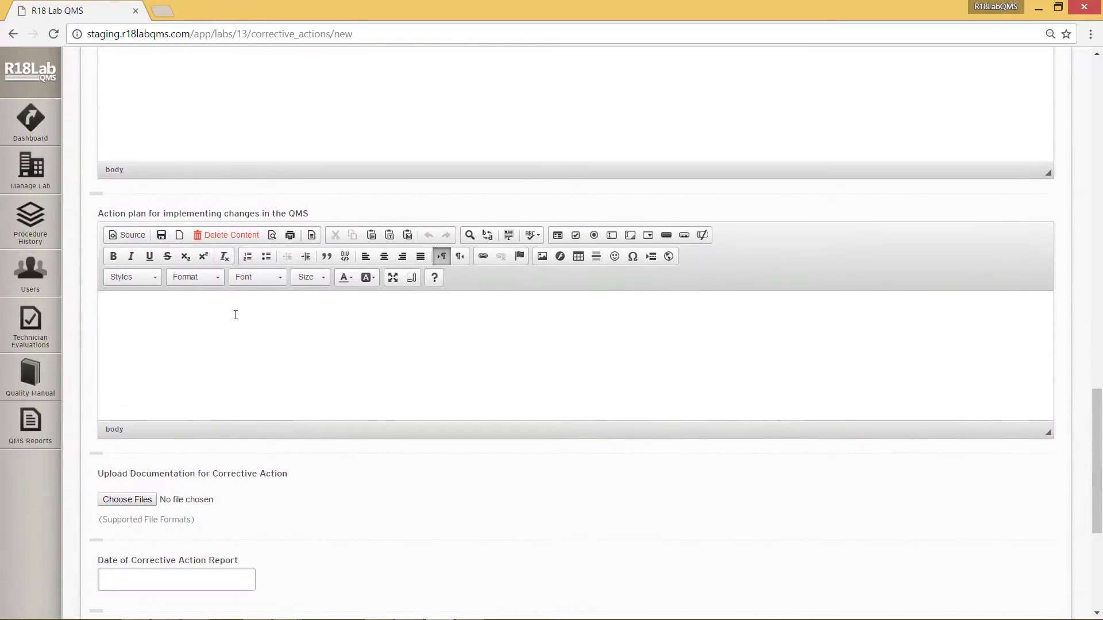
pyautogui.scroll(-1, 236, 314)
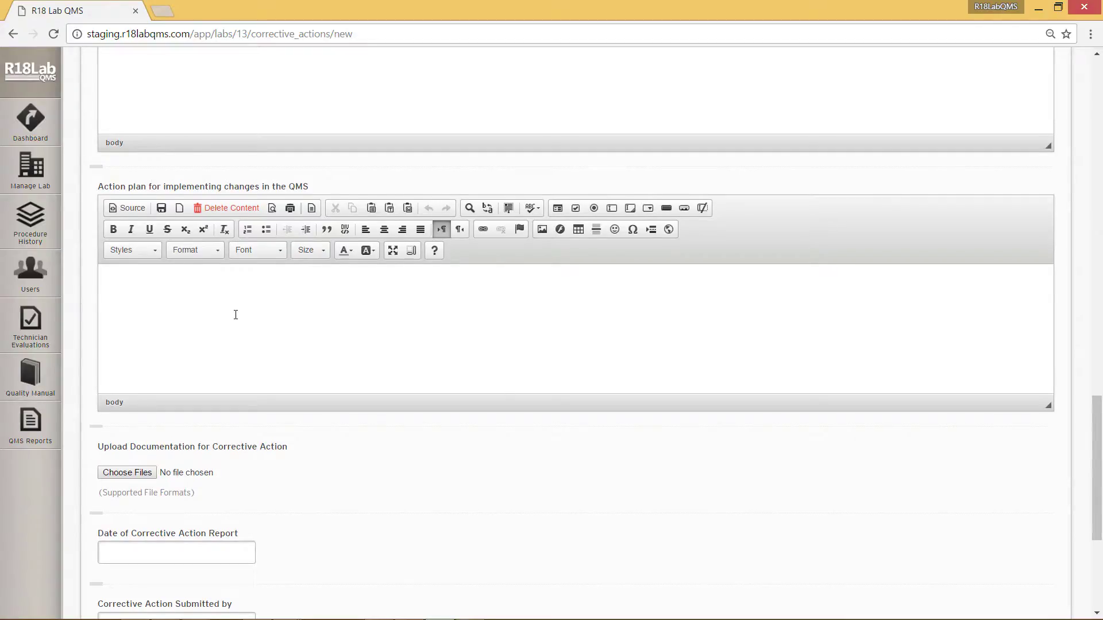
pyautogui.scroll(11, 236, 314)
pyautogui.scroll(9, 236, 317)
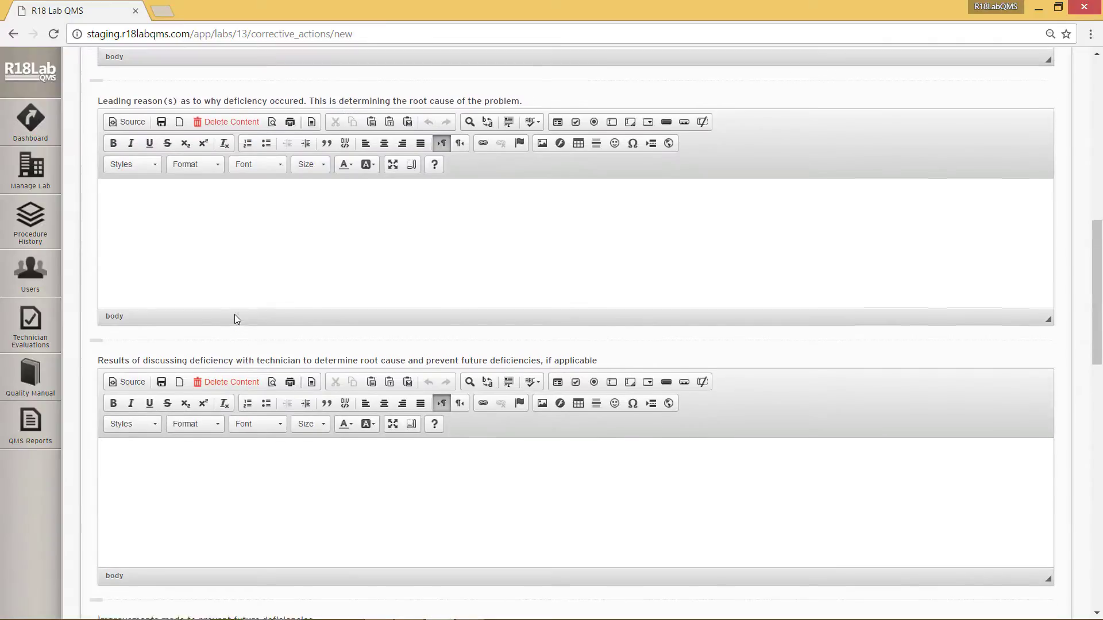
pyautogui.scroll(2, 236, 319)
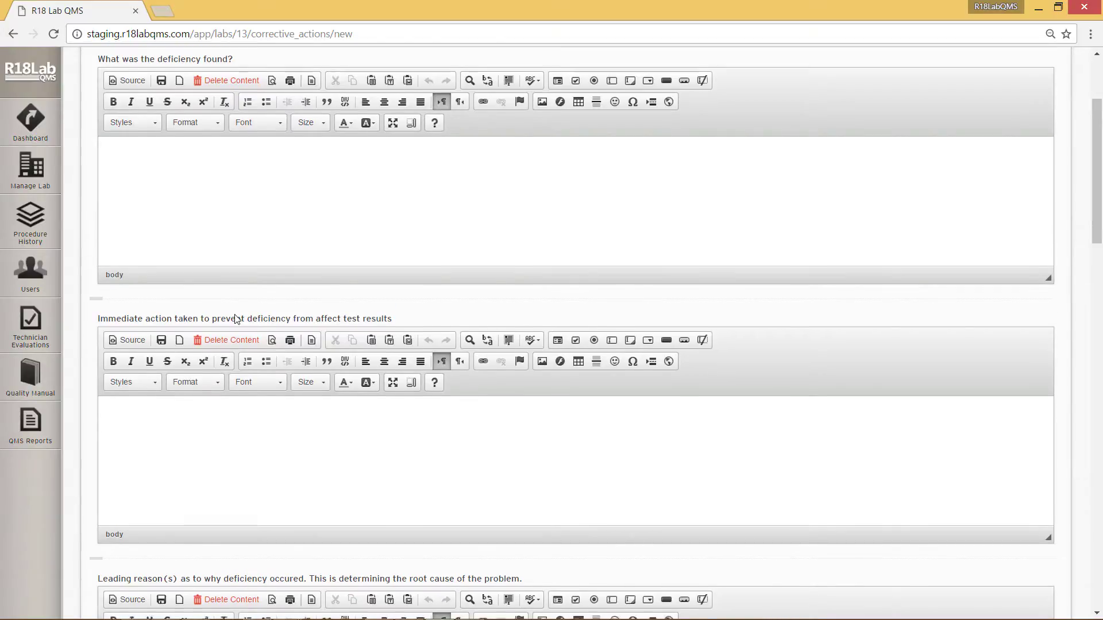
# - Examine the corrective action form's closing fields, including documentation upload, the report date calendar and Corrective Action Submitted by
pyautogui.scroll(-8, 236, 319)
pyautogui.scroll(-5, 236, 320)
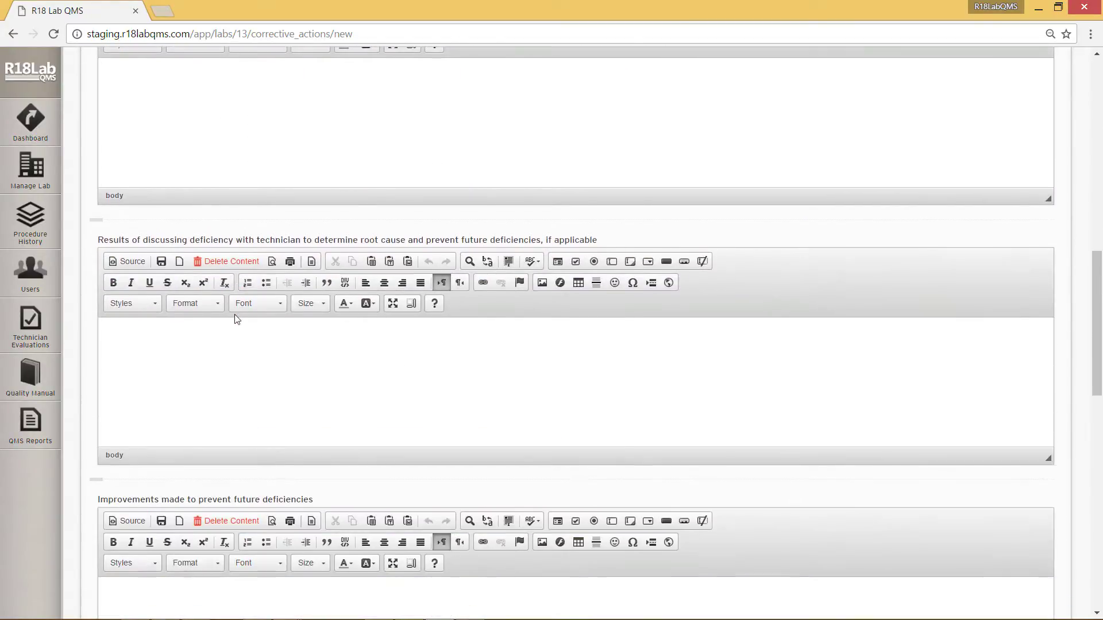
pyautogui.scroll(-7, 235, 315)
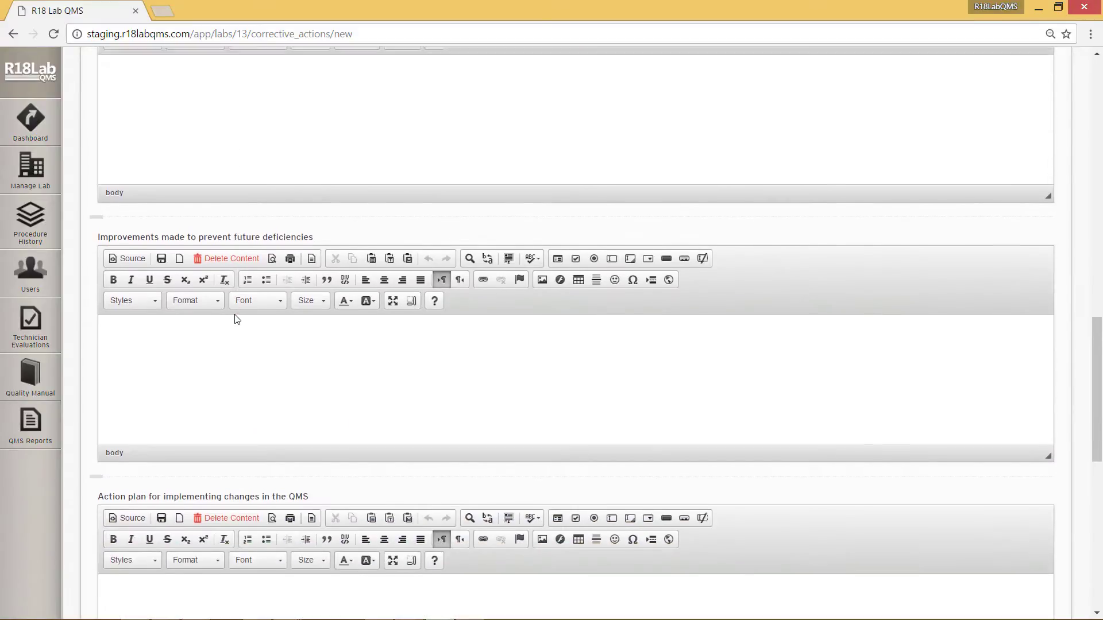
pyautogui.scroll(-4, 235, 315)
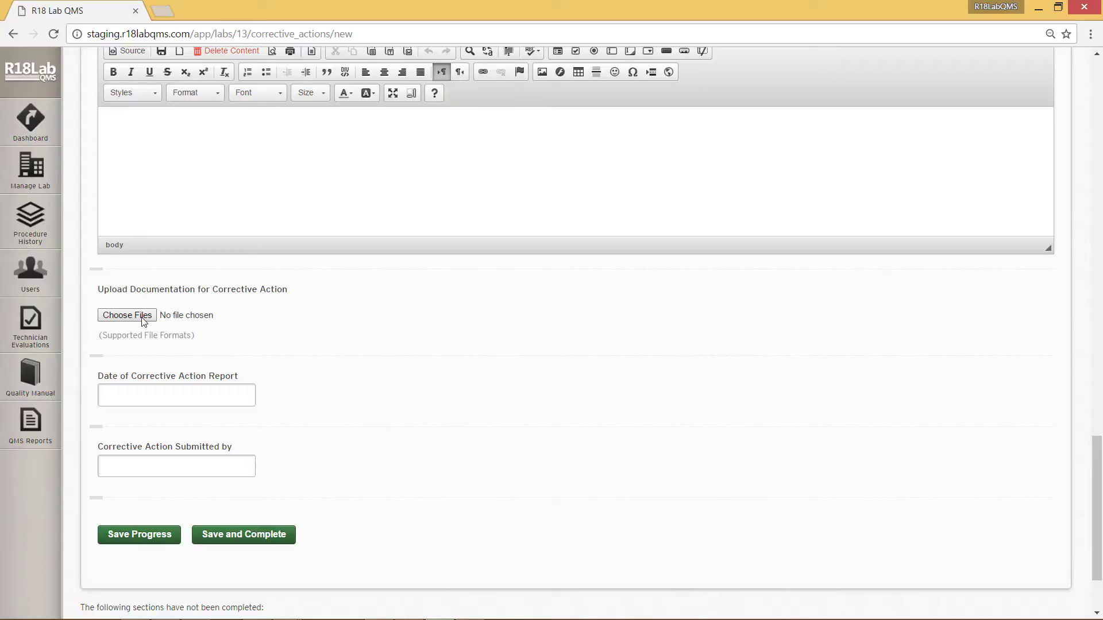
pyautogui.click(161, 392)
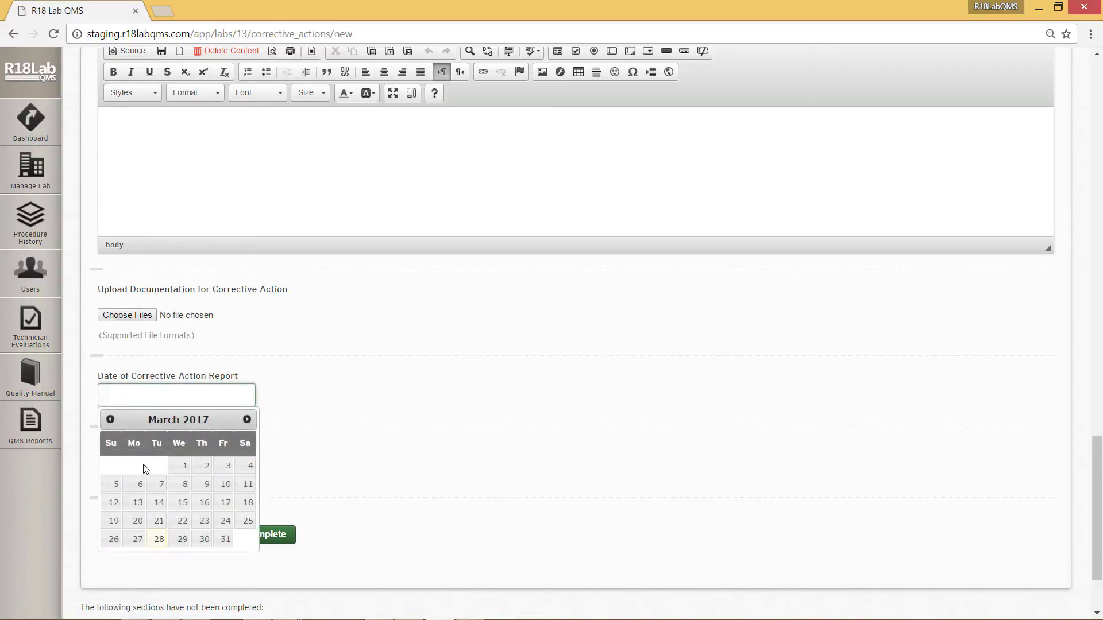
pyautogui.click(334, 444)
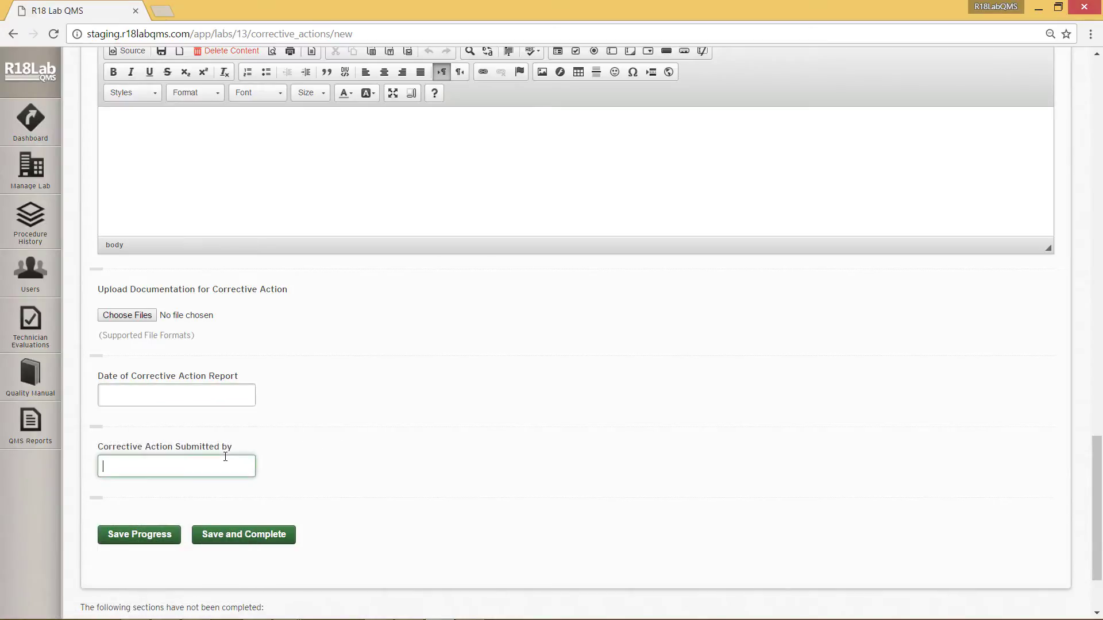